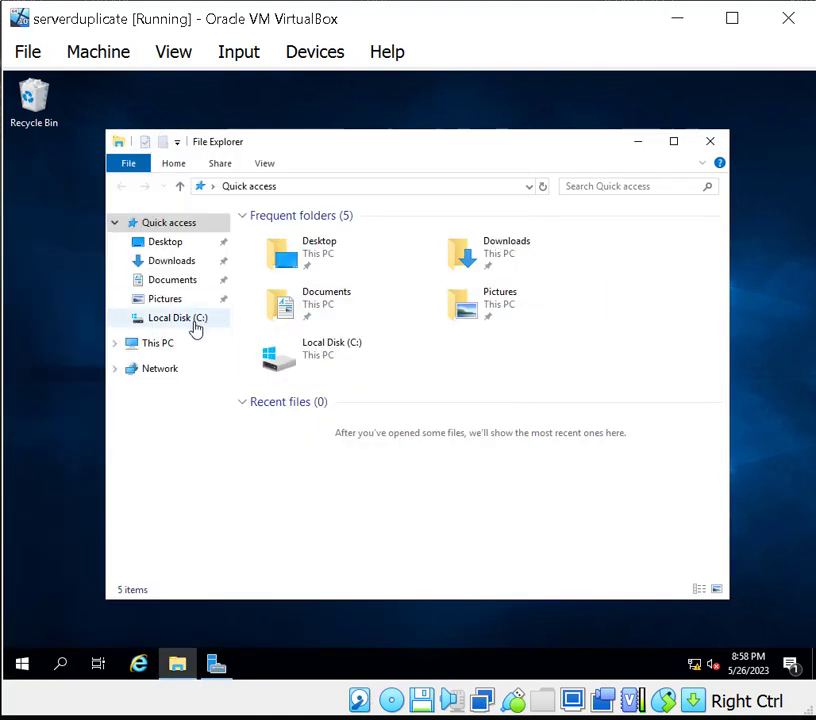
Create a folder named HomeFolder on Local Disk (C:), merging it with the existing folder of that name
{"action": "double_click", "coordinate": [329, 354]}
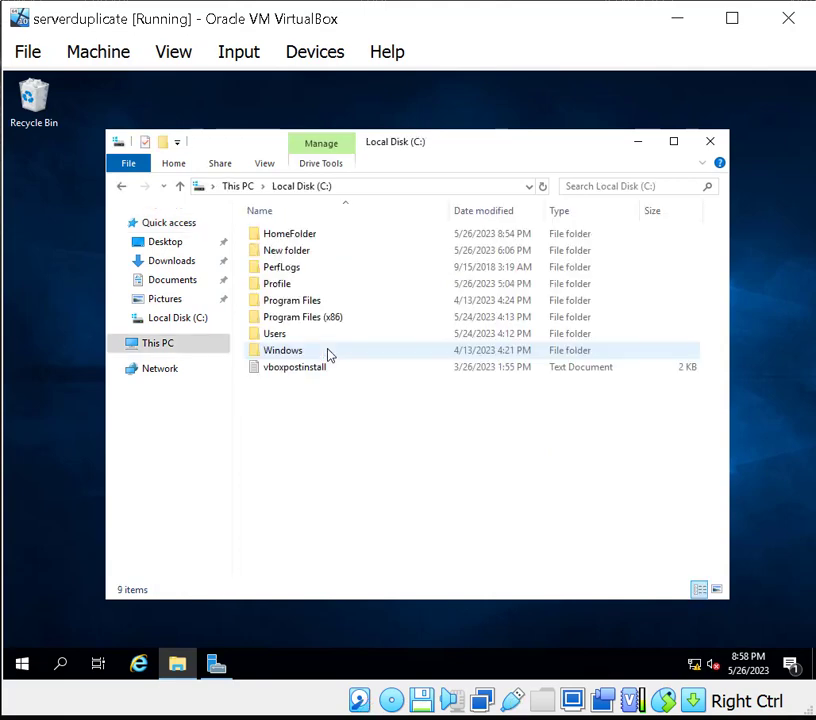
{"action": "right_click", "coordinate": [324, 432]}
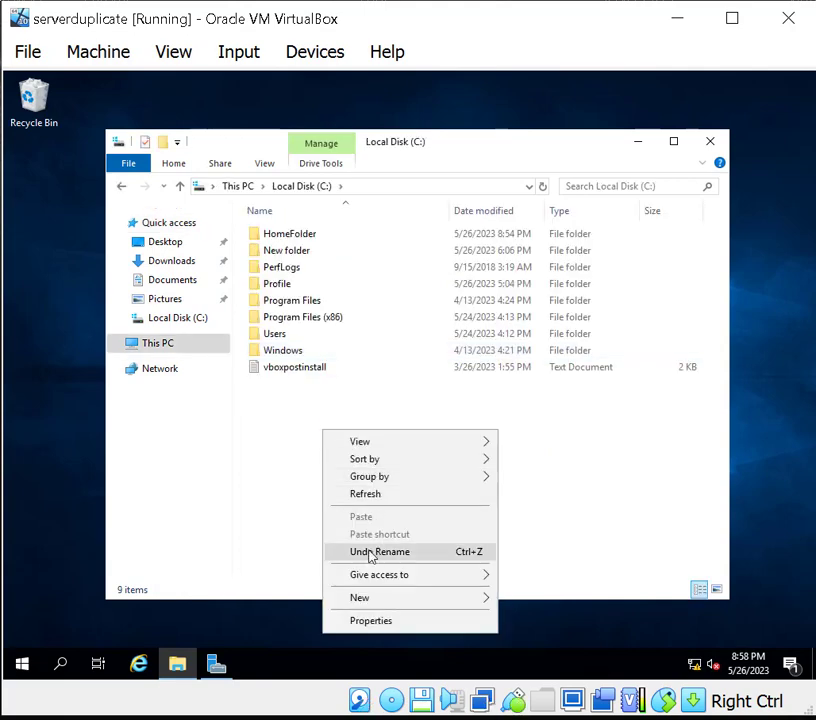
{"action": "mouse_move", "coordinate": [381, 604]}
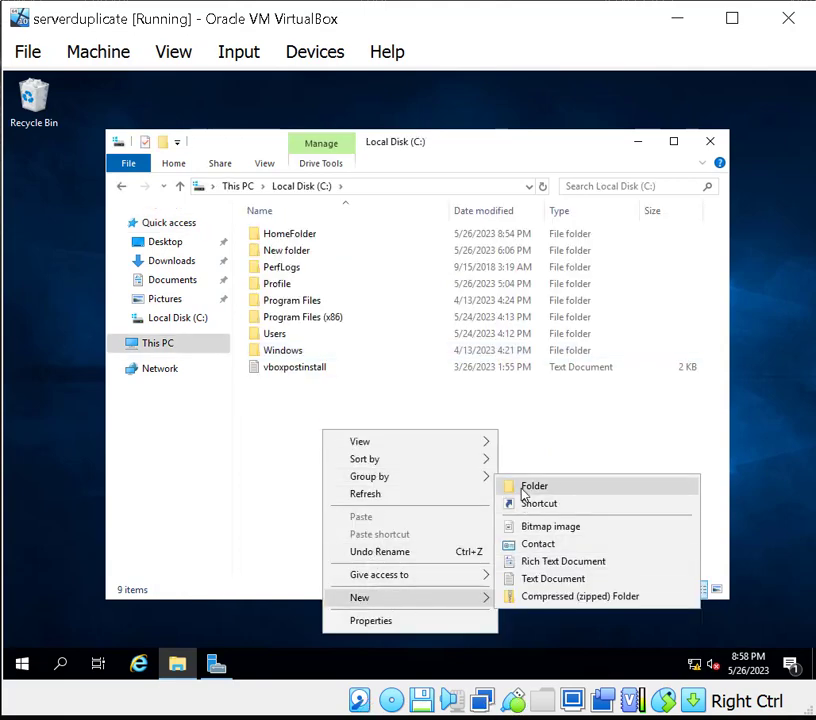
{"action": "left_click", "coordinate": [530, 487]}
{"action": "type", "text": "Ho"}
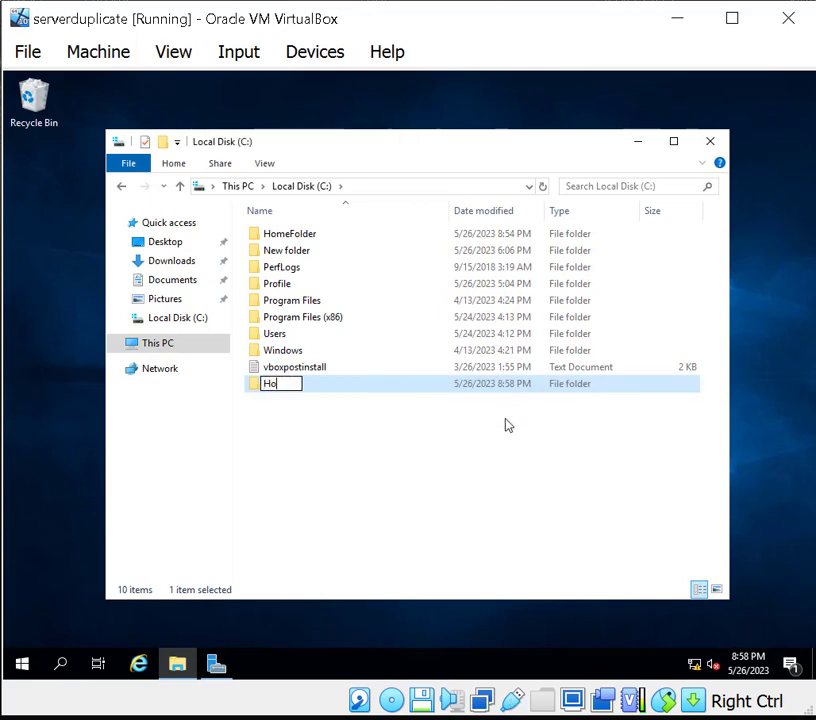
{"action": "type", "text": "meFold"}
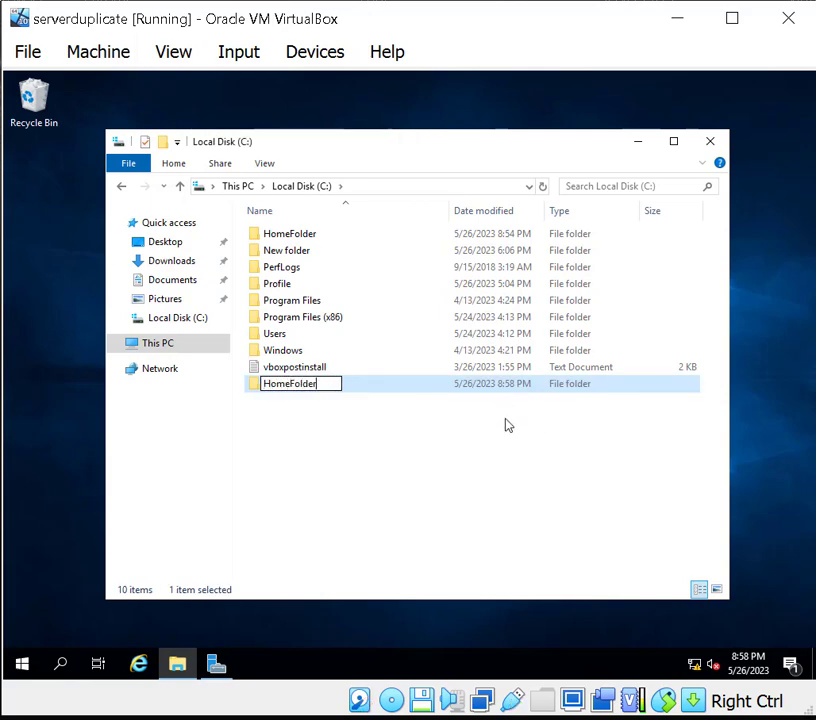
{"action": "type", "text": "er"}
{"action": "key", "text": "Return"}
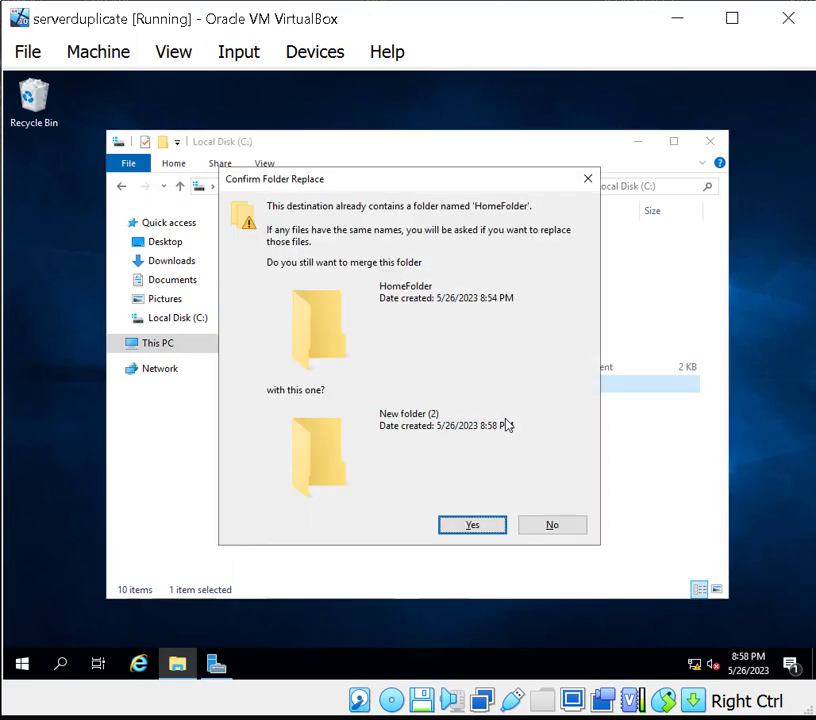
{"action": "left_click", "coordinate": [474, 527]}
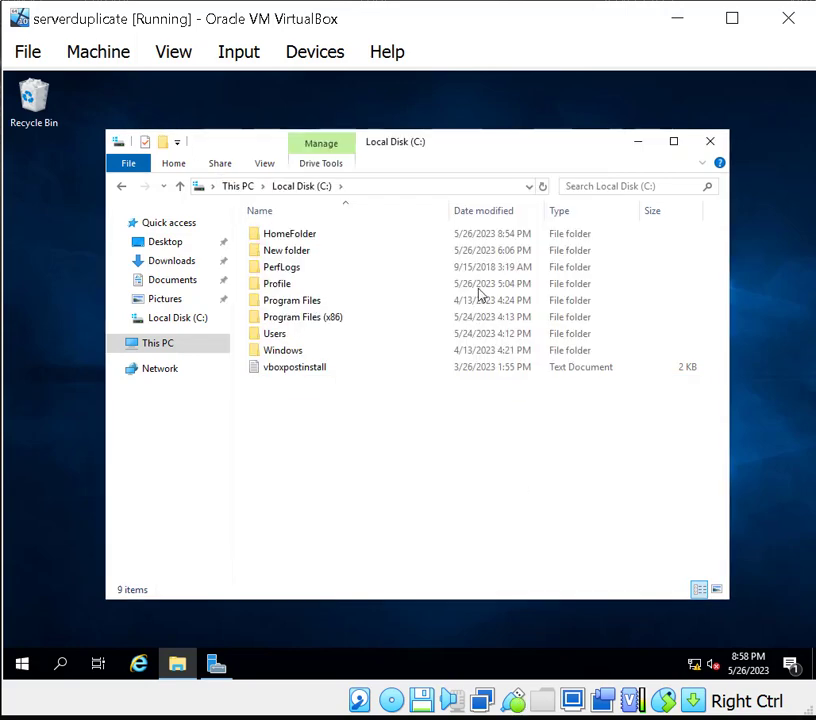
Share HomeFolder through Advanced Sharing under the hidden share name HomeFolder$ and apply the setting
{"action": "left_click", "coordinate": [313, 236]}
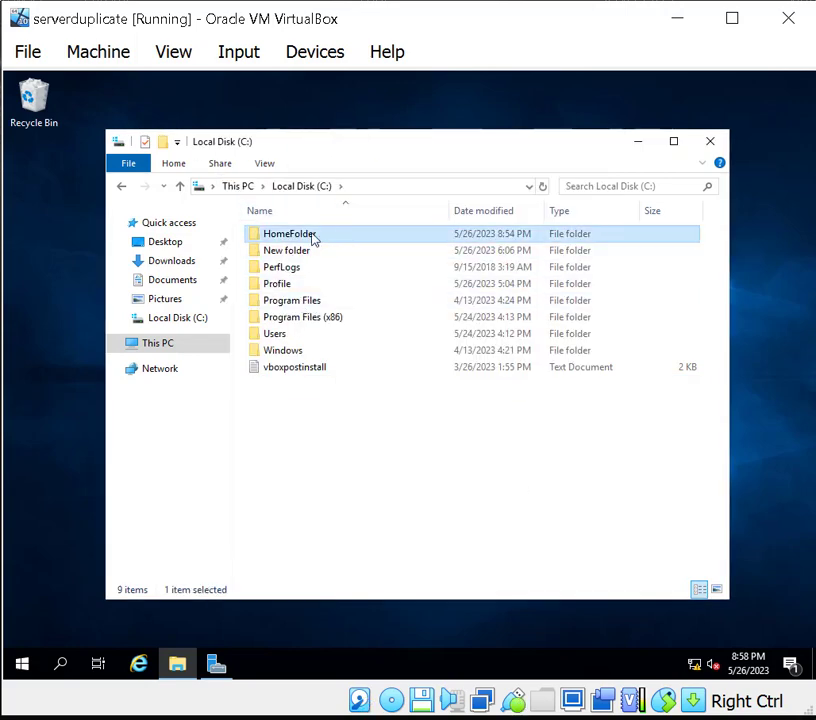
{"action": "right_click", "coordinate": [313, 236]}
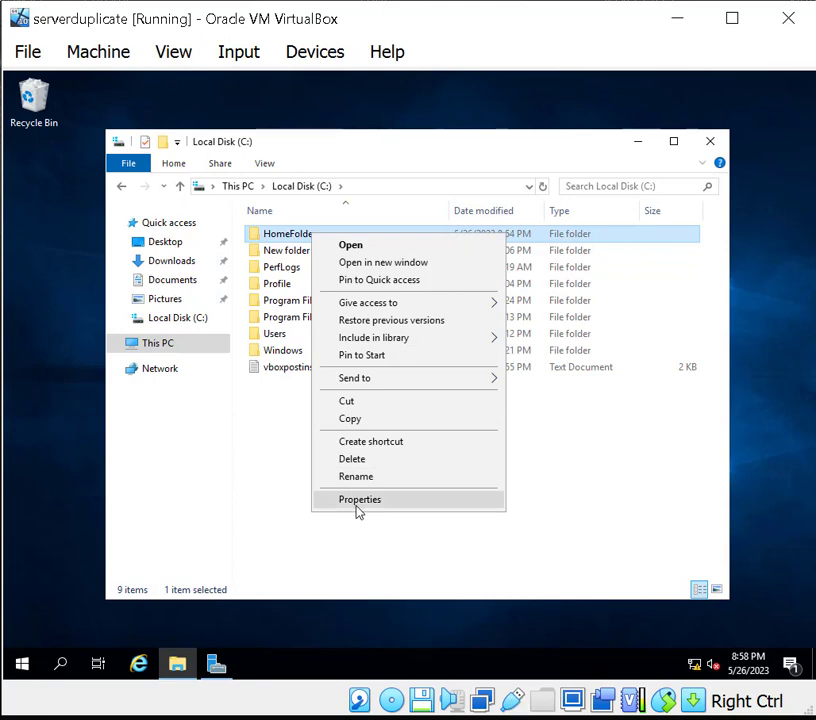
{"action": "left_click", "coordinate": [359, 500]}
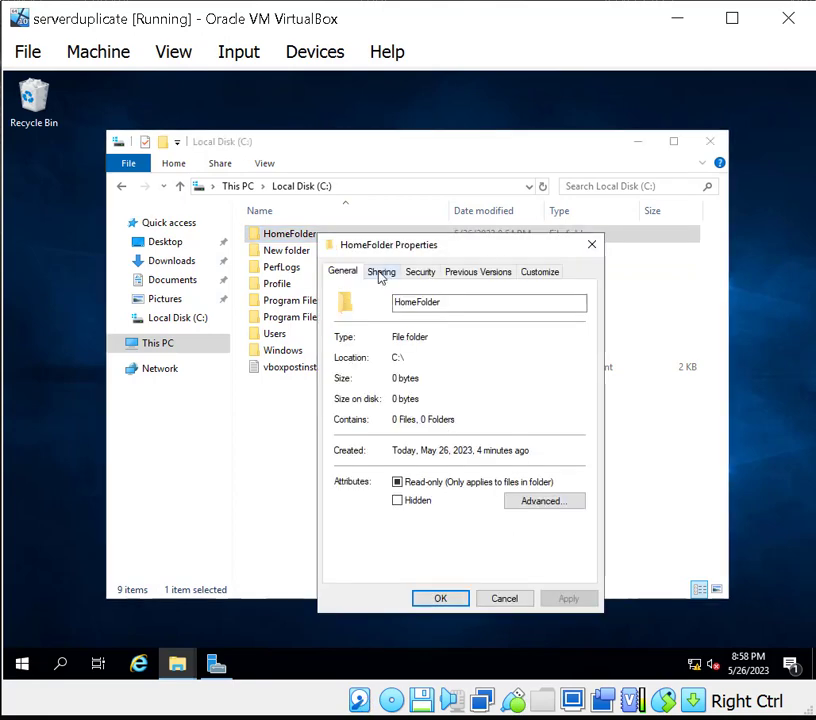
{"action": "left_click", "coordinate": [380, 273]}
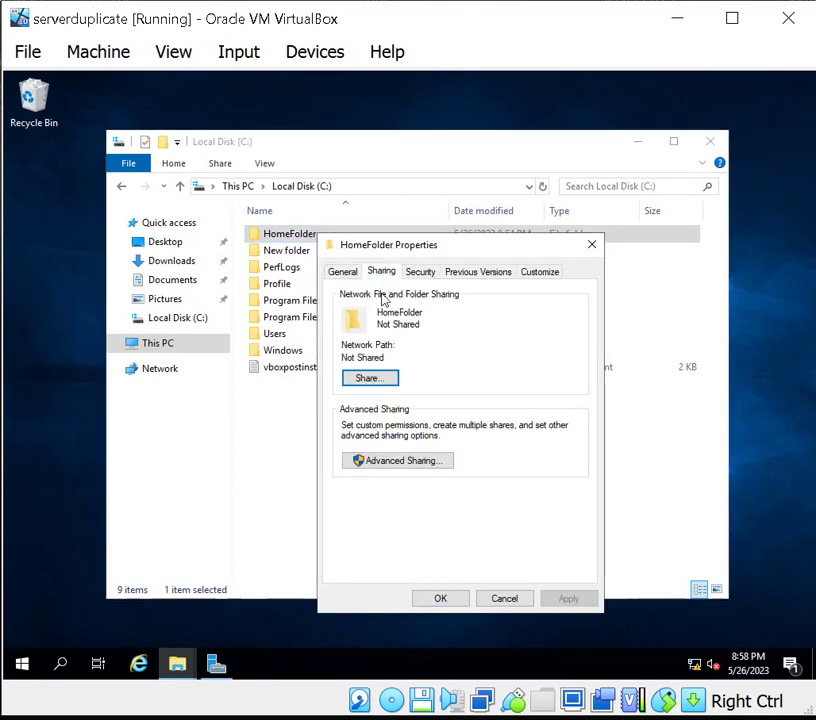
{"action": "left_click", "coordinate": [414, 464]}
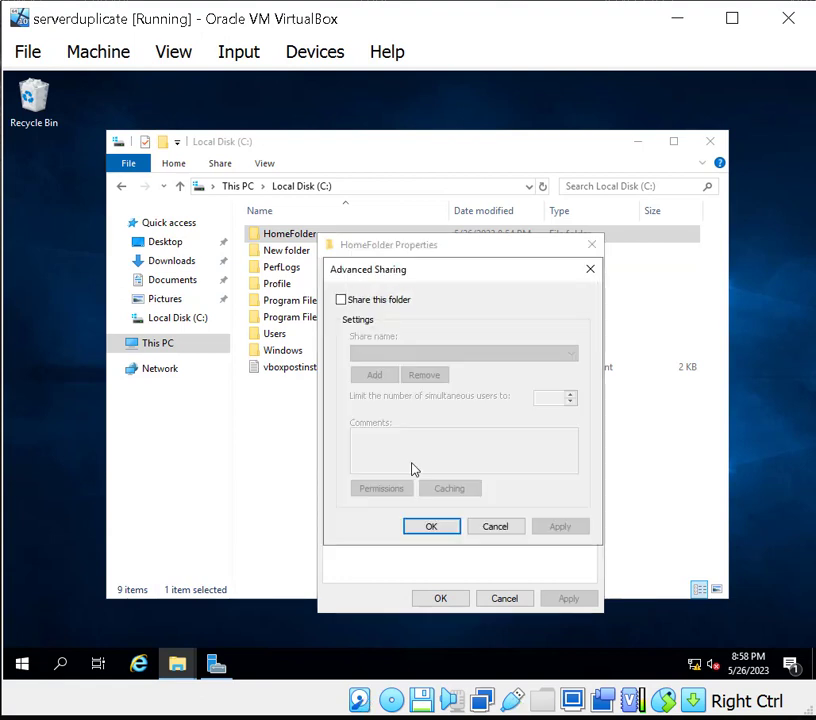
{"action": "left_click", "coordinate": [341, 301]}
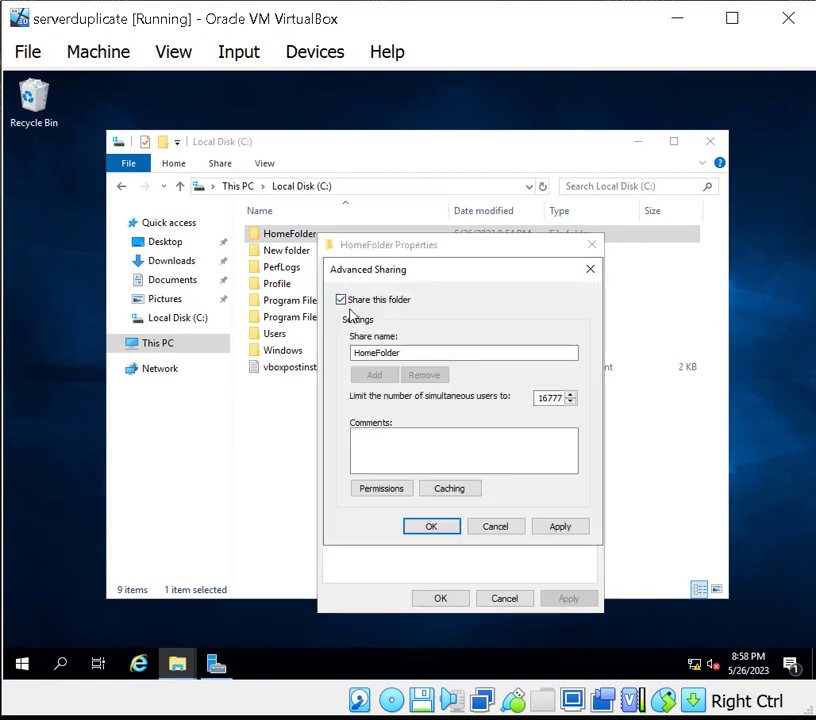
{"action": "left_click", "coordinate": [417, 351]}
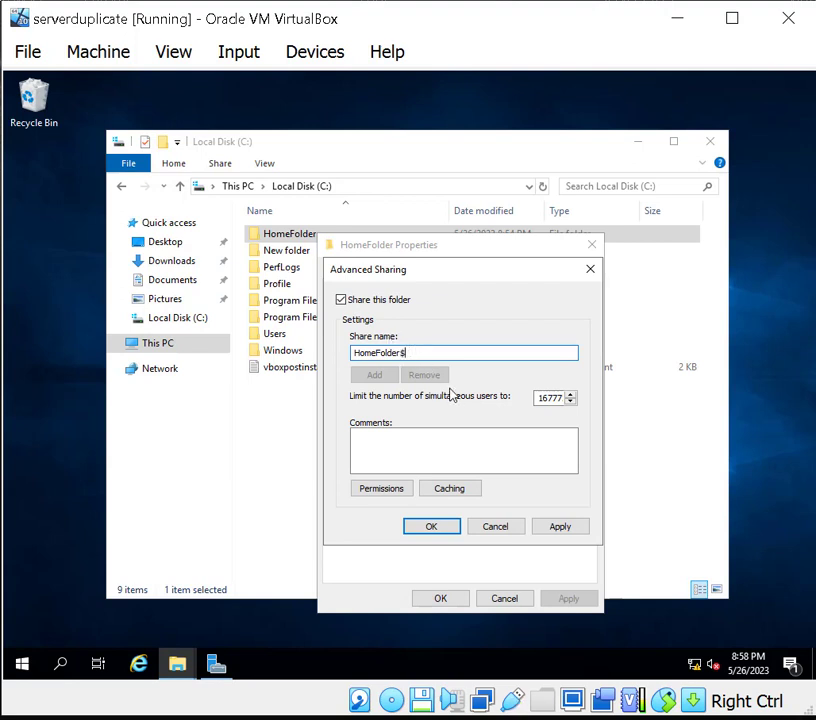
{"action": "left_click", "coordinate": [417, 442]}
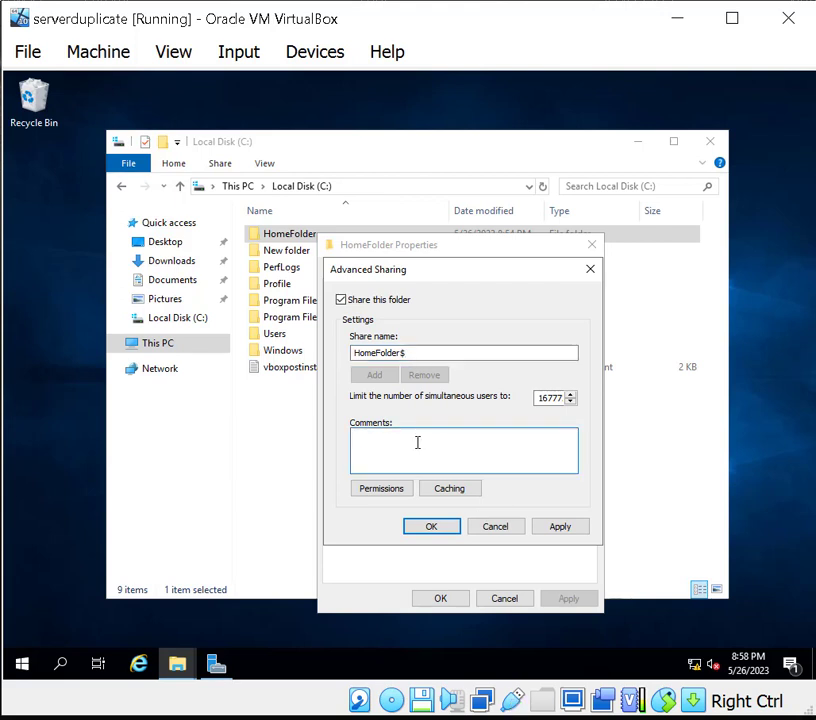
{"action": "left_click", "coordinate": [558, 530]}
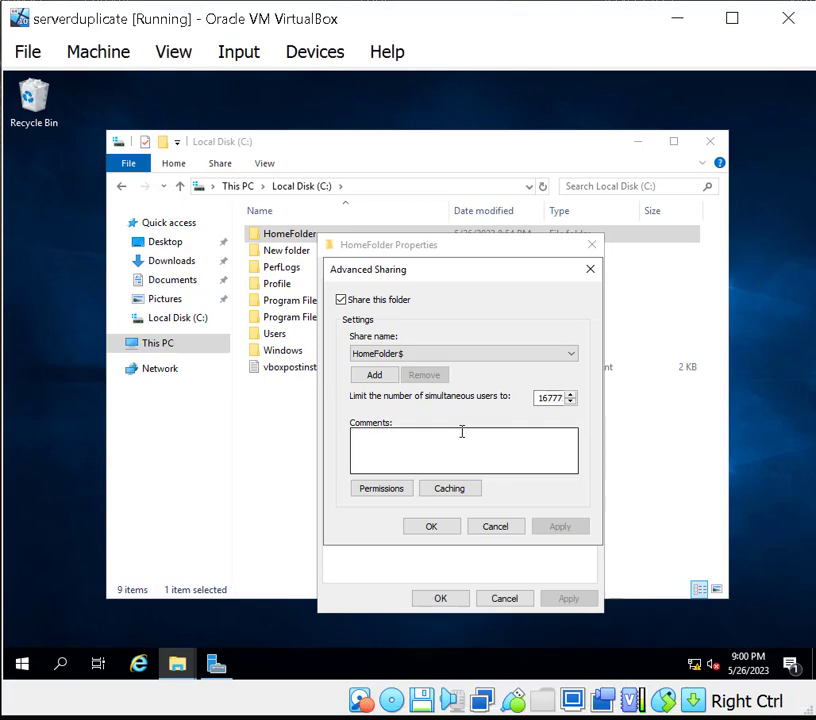
Allow Everyone Full Control in the share permissions of HomeFolder$ and apply the sharing settings
{"action": "left_click", "coordinate": [383, 490]}
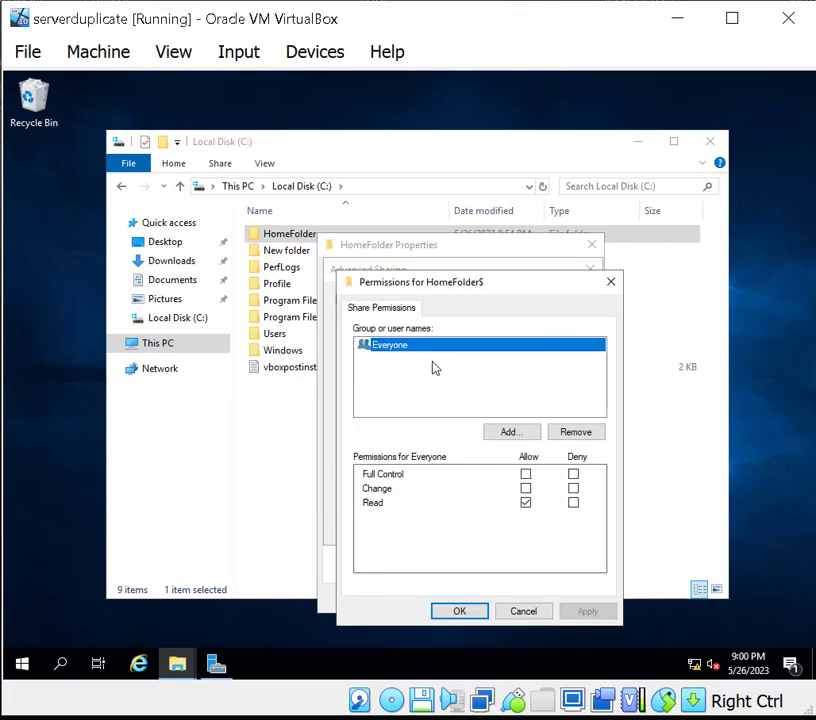
{"action": "left_click", "coordinate": [525, 476]}
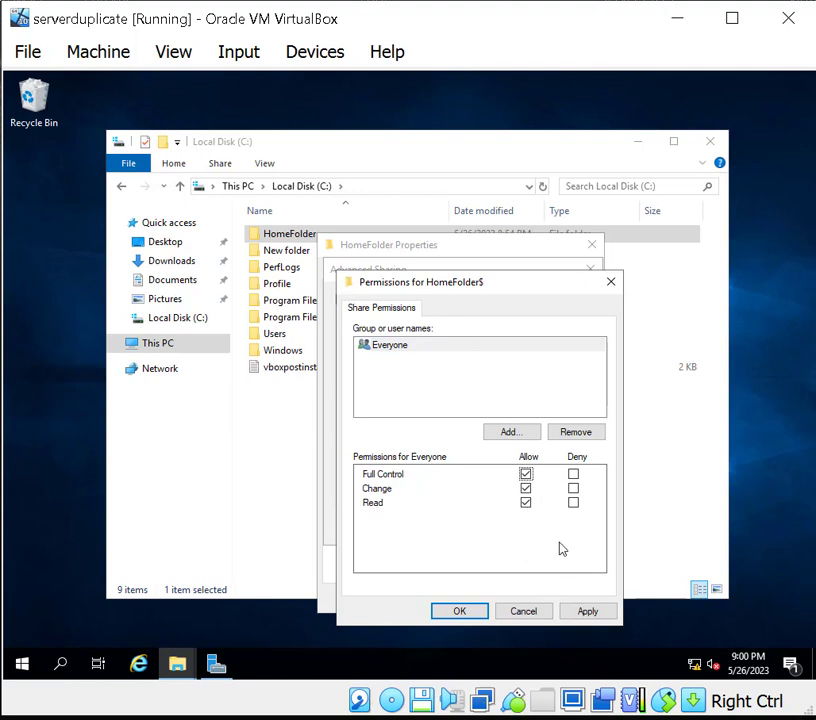
{"action": "left_click", "coordinate": [589, 612]}
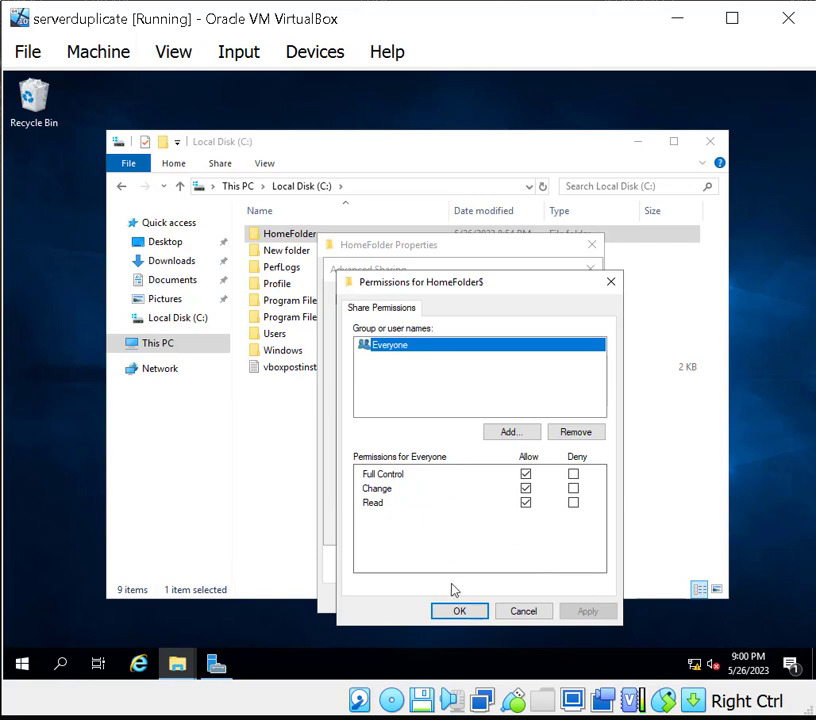
{"action": "left_click", "coordinate": [463, 613]}
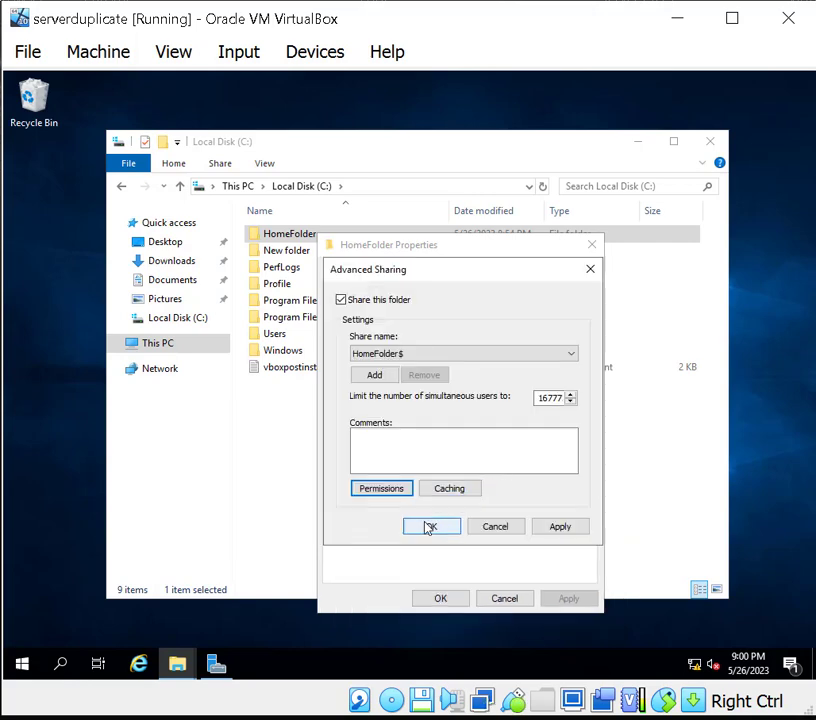
{"action": "left_click", "coordinate": [559, 530]}
{"action": "left_click", "coordinate": [436, 528]}
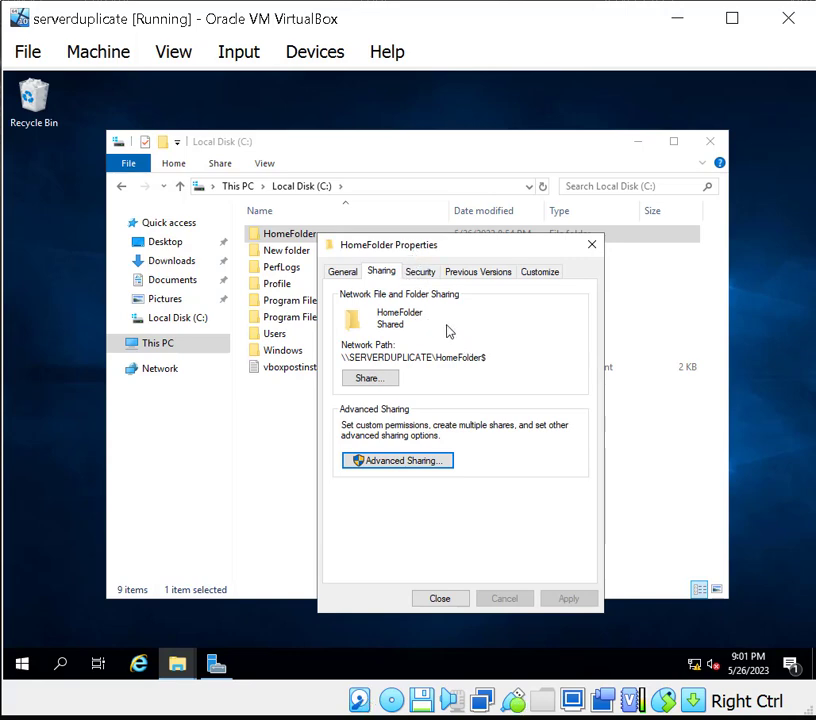
Disable inheritance in HomeFolder's advanced security settings, converting the inherited permissions into explicit ones
{"action": "left_click", "coordinate": [419, 274]}
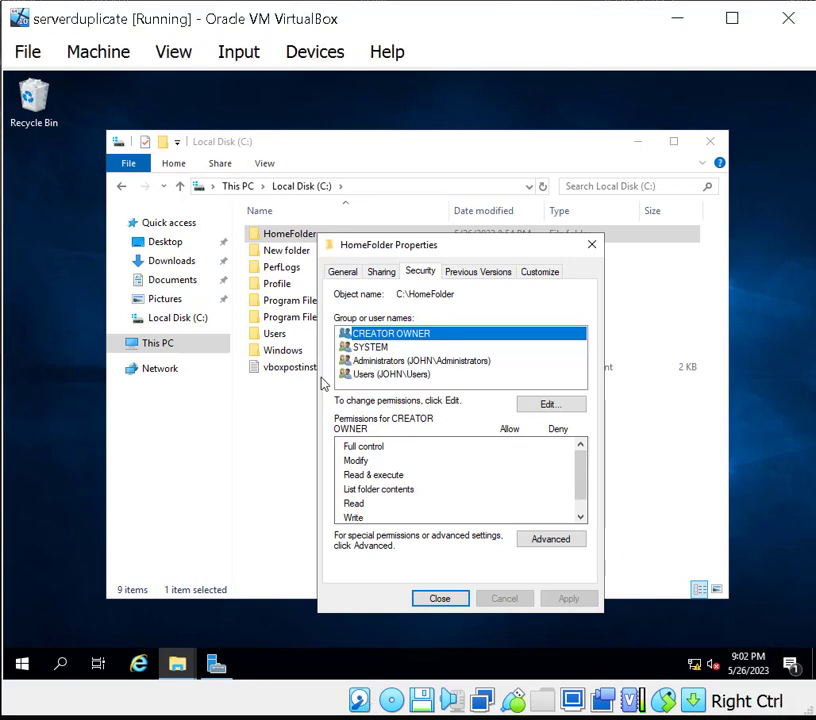
{"action": "left_click", "coordinate": [555, 542]}
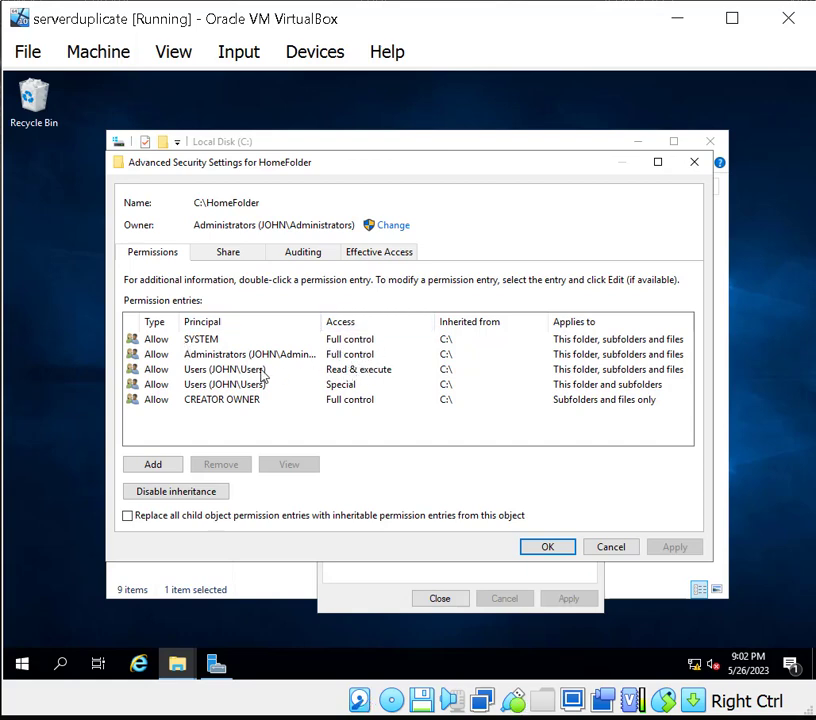
{"action": "left_click", "coordinate": [338, 371]}
{"action": "left_click", "coordinate": [340, 388]}
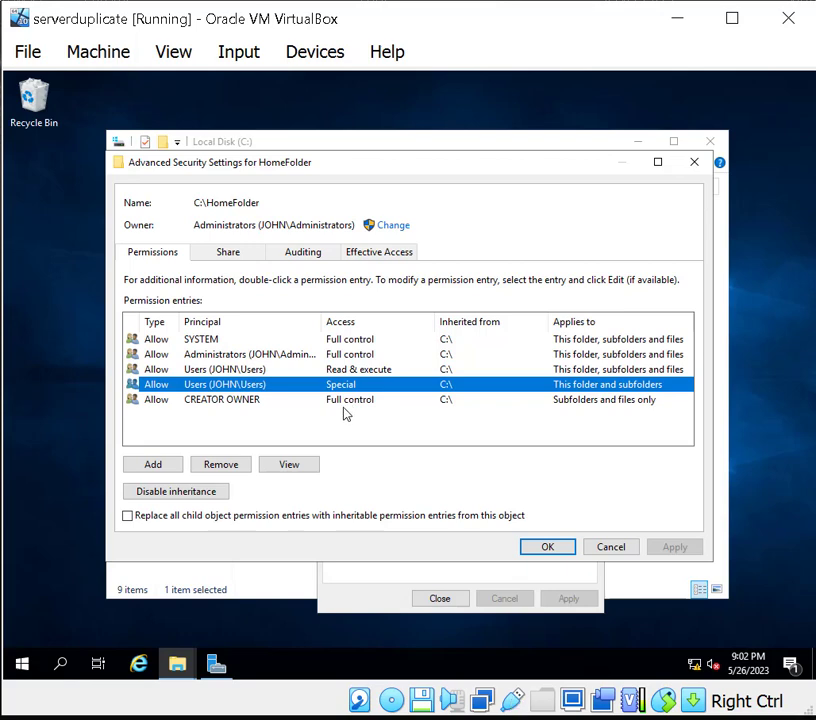
{"action": "left_click", "coordinate": [180, 497]}
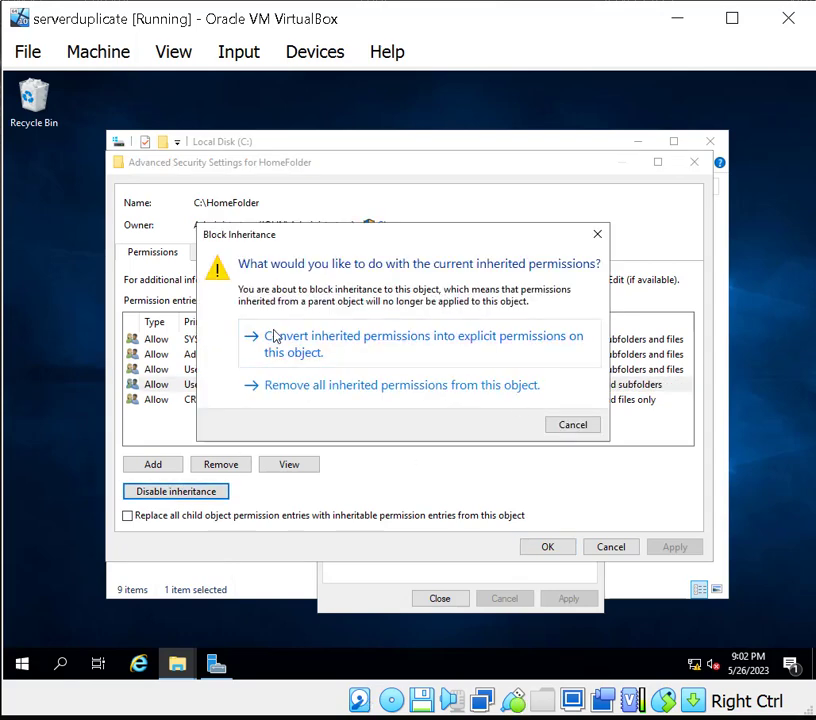
{"action": "left_click", "coordinate": [379, 346]}
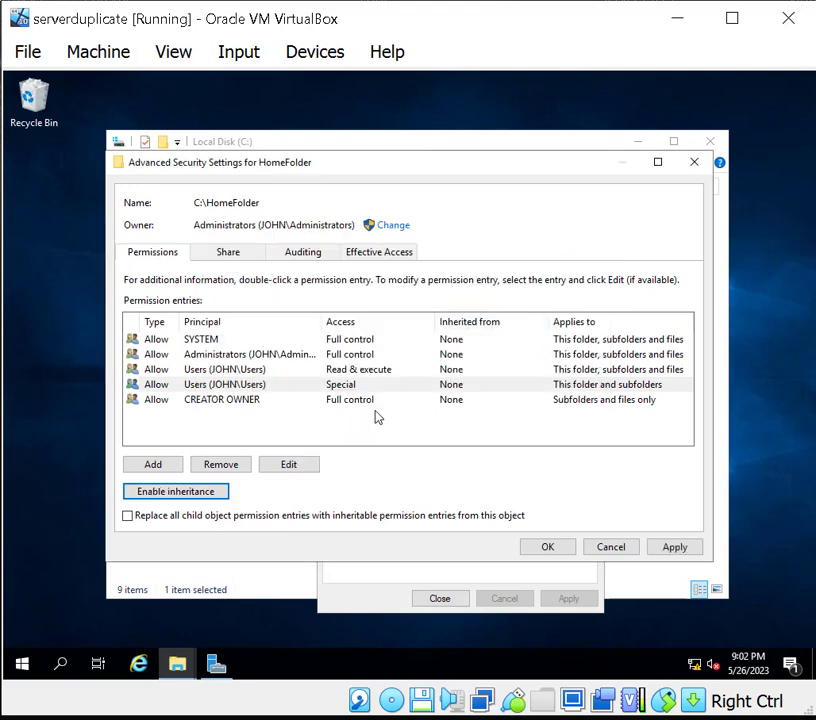
Remove the CREATOR OWNER entry and both Users entries from HomeFolder's permissions and apply the change
{"action": "left_click", "coordinate": [307, 400]}
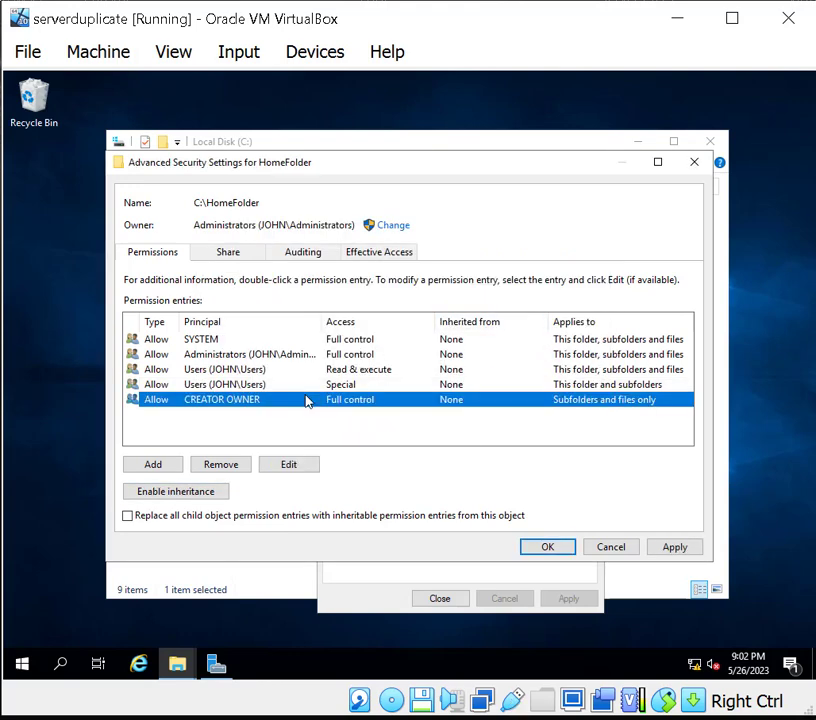
{"action": "left_click", "coordinate": [222, 465]}
{"action": "left_click", "coordinate": [300, 390]}
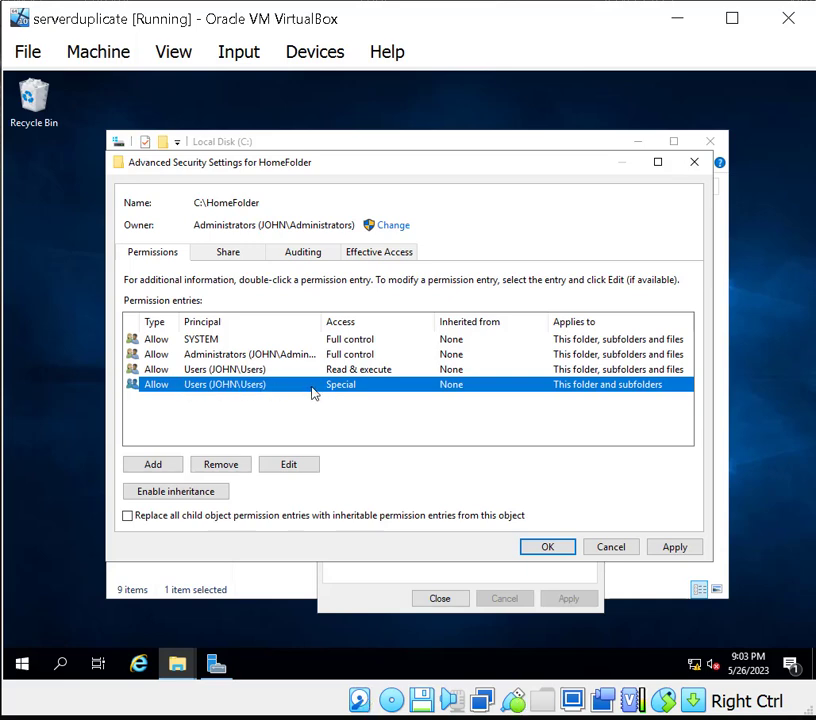
{"action": "left_click", "coordinate": [222, 467]}
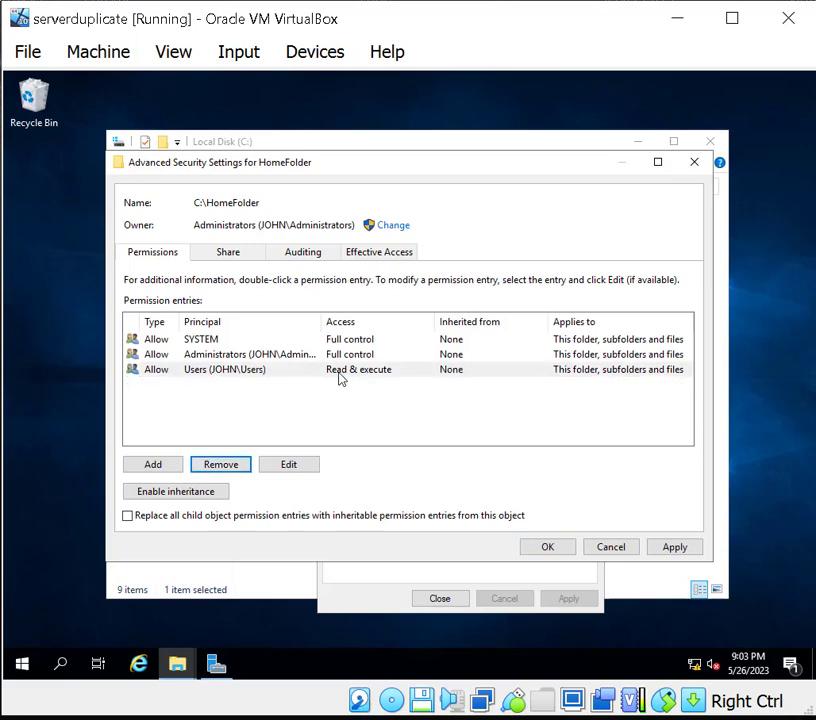
{"action": "left_click", "coordinate": [339, 370]}
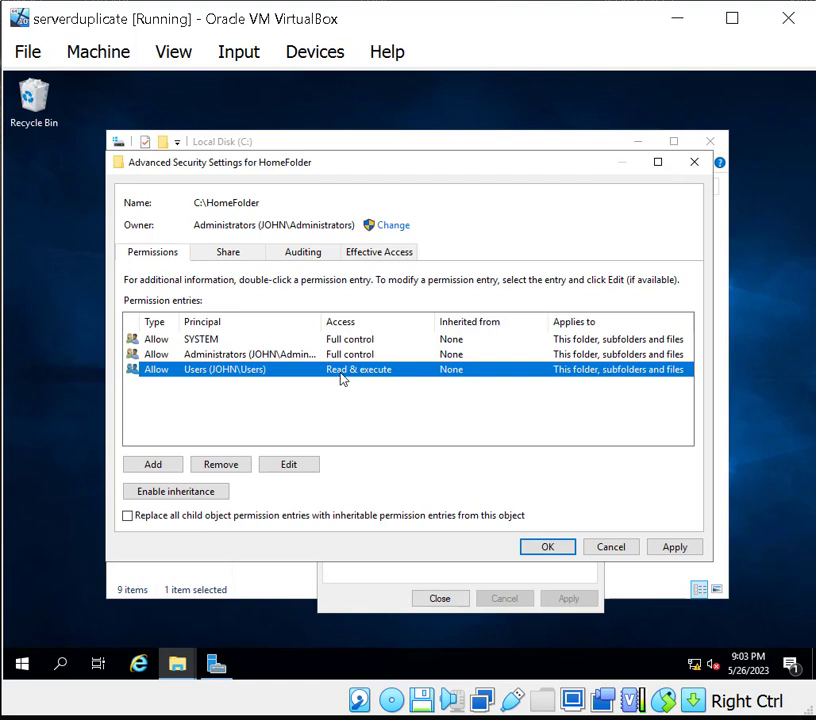
{"action": "left_click", "coordinate": [239, 463]}
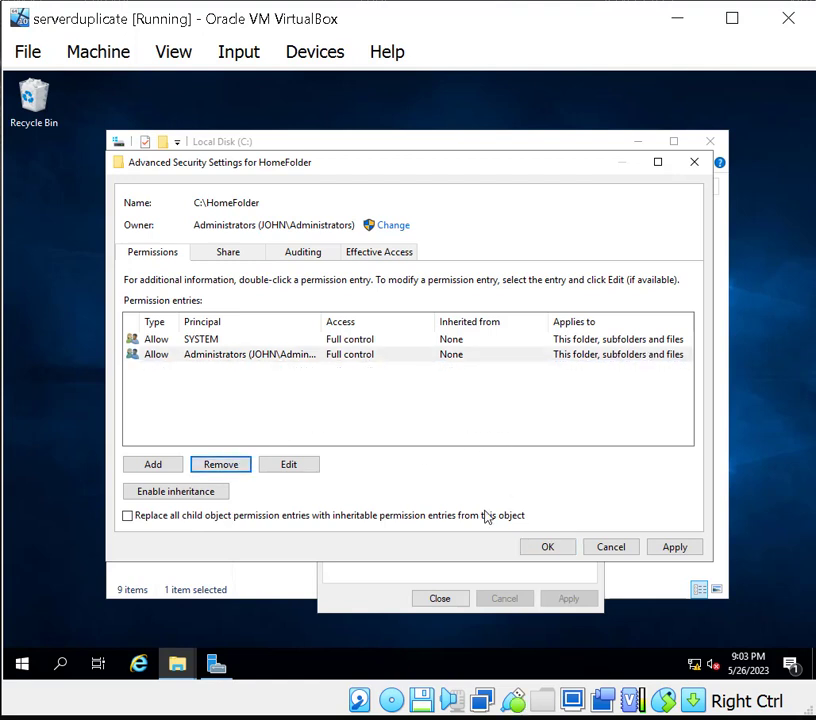
{"action": "left_click", "coordinate": [675, 547]}
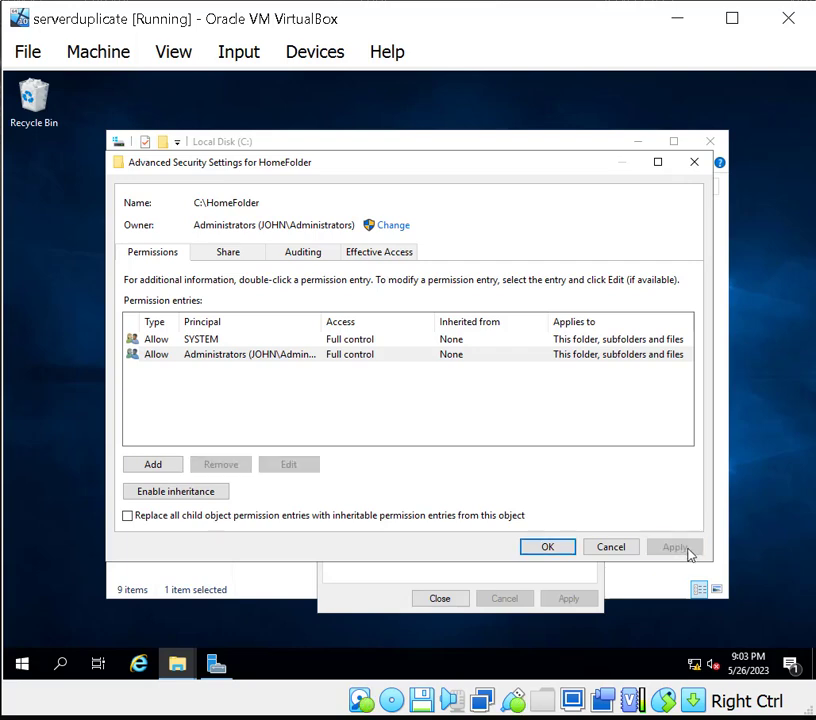
{"action": "left_click", "coordinate": [547, 549]}
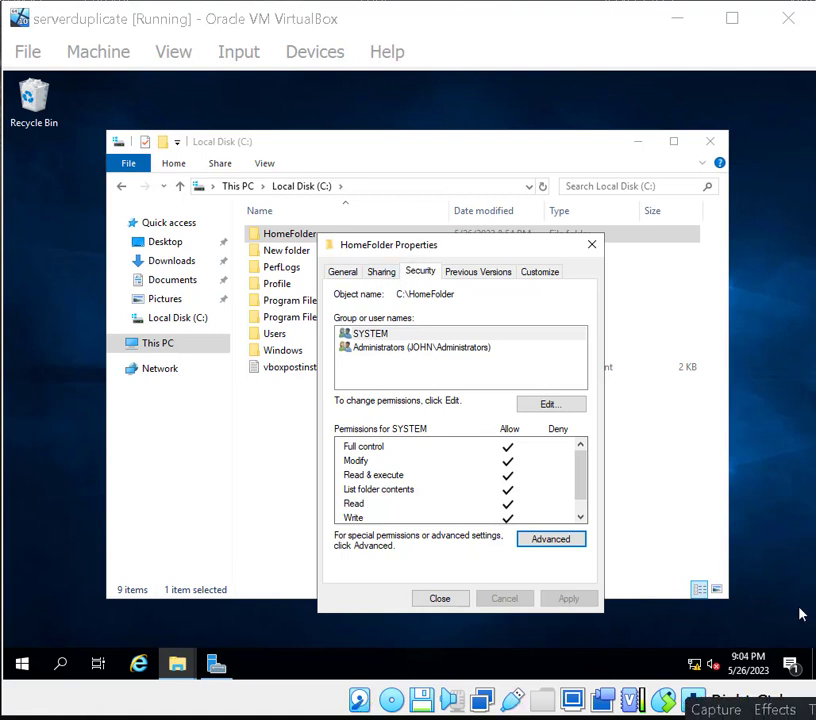
Copy HomeFolder's network path \\SERVERDUPLICATE\HomeFolder$ from its sharing settings and close the folder's properties
{"action": "left_click", "coordinate": [381, 272]}
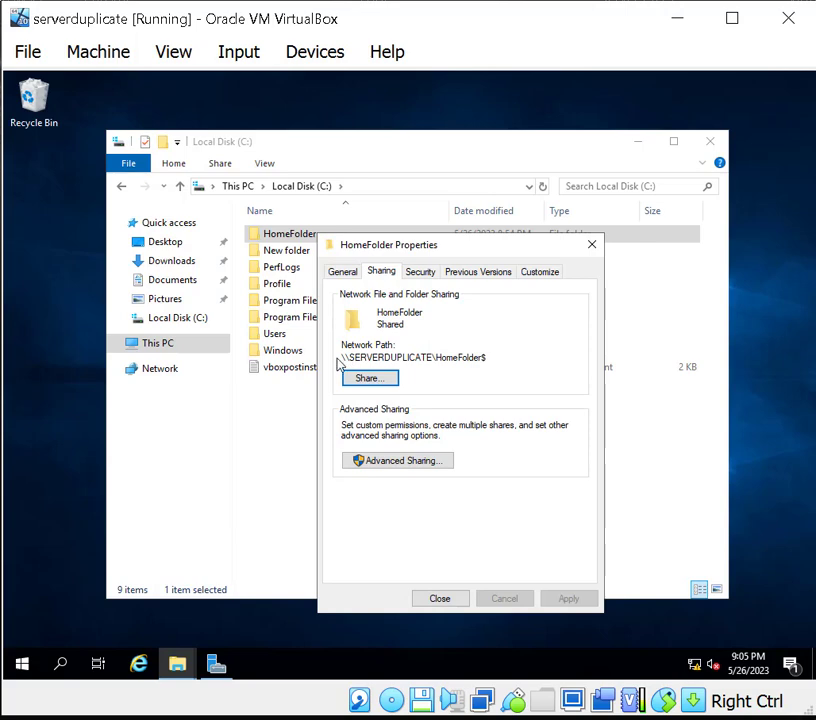
{"action": "left_click_drag", "start_coordinate": [341, 358], "coordinate": [514, 355]}
{"action": "right_click", "coordinate": [446, 359]}
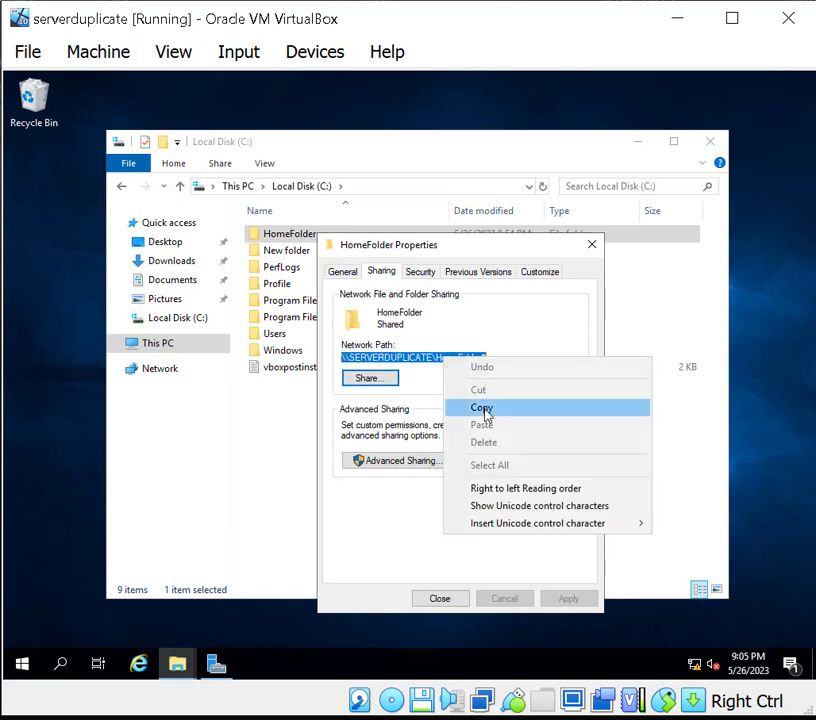
{"action": "left_click", "coordinate": [482, 408]}
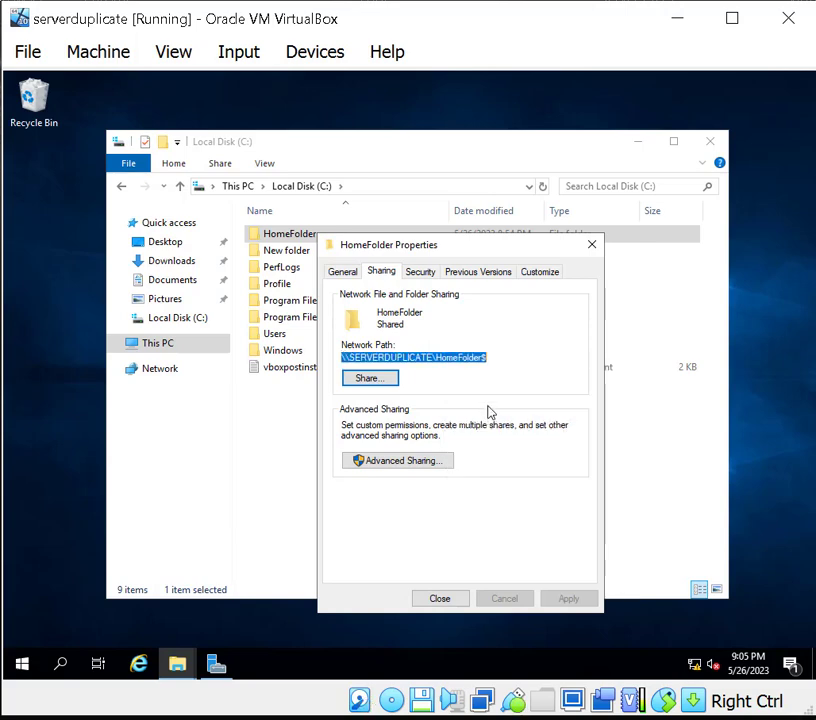
{"action": "left_click", "coordinate": [440, 599]}
{"action": "left_click", "coordinate": [355, 455]}
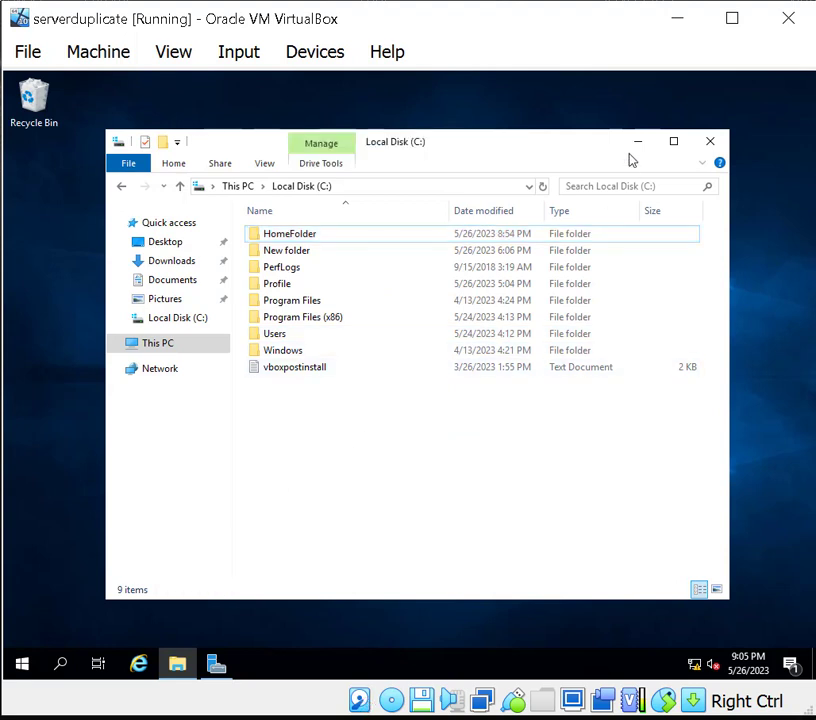
Minimize the file window and open Active Directory Users and Computers from Server Manager
{"action": "left_click", "coordinate": [637, 144]}
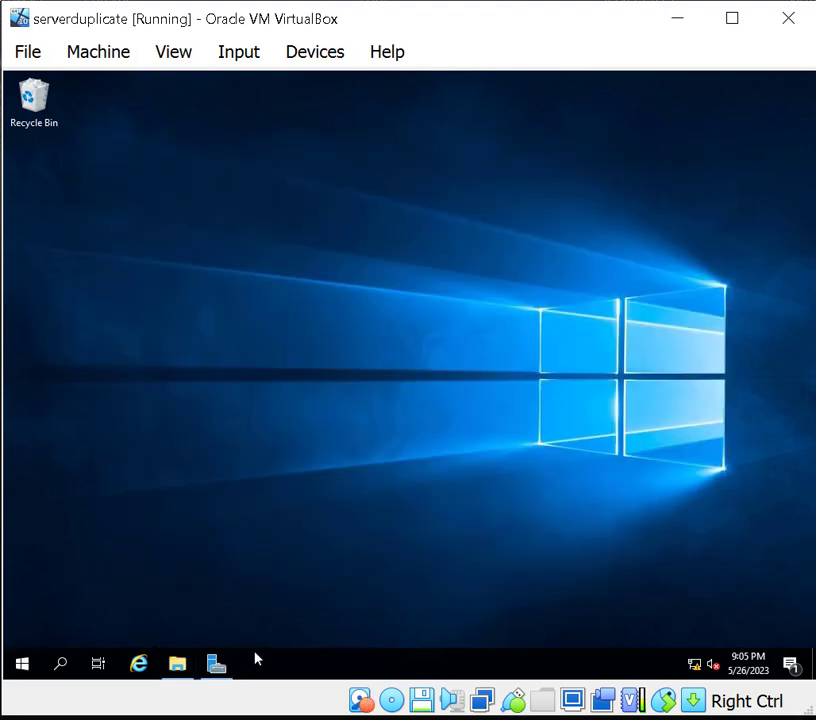
{"action": "left_click", "coordinate": [217, 664]}
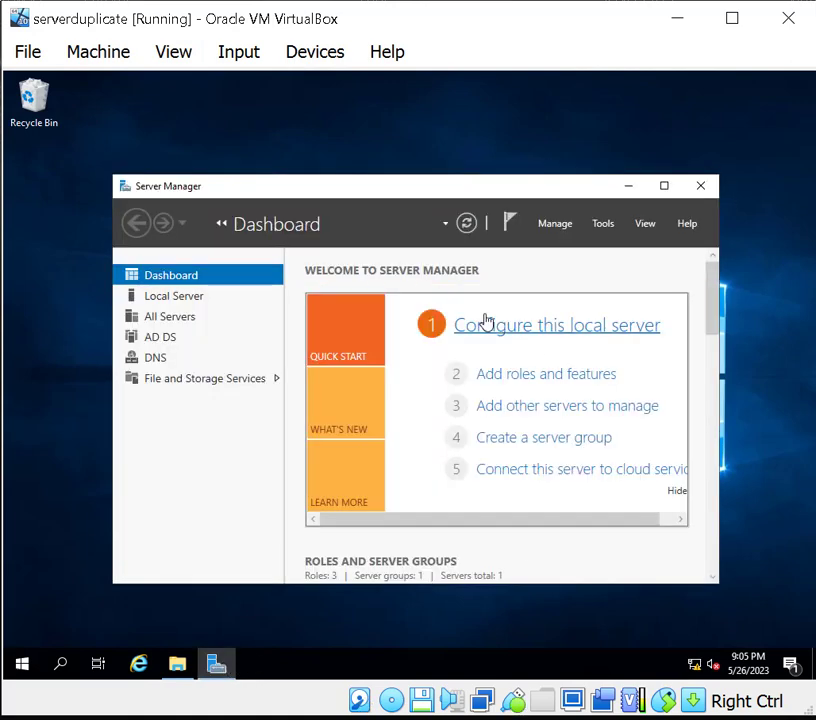
{"action": "left_click", "coordinate": [612, 226]}
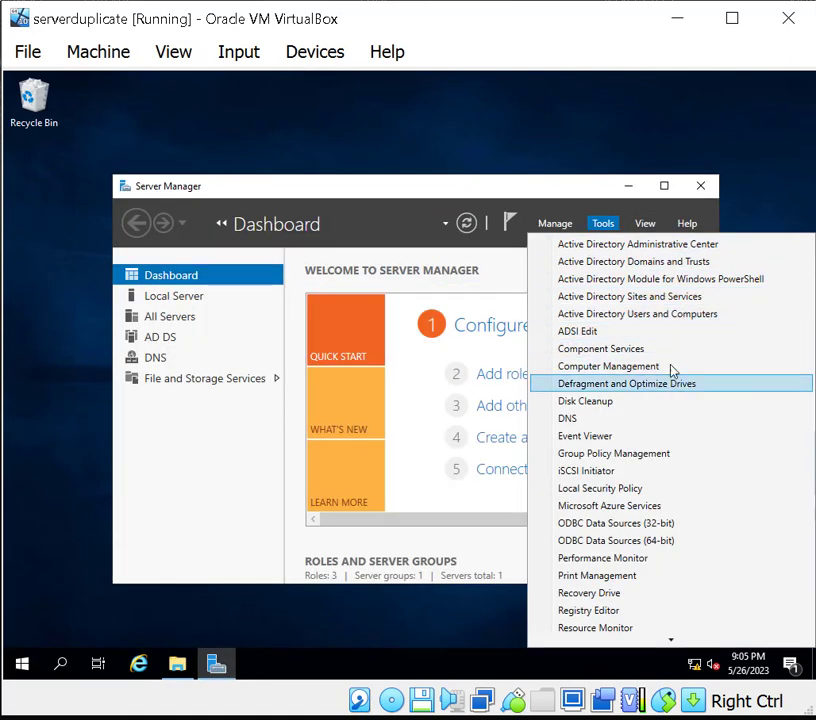
{"action": "left_click", "coordinate": [668, 315]}
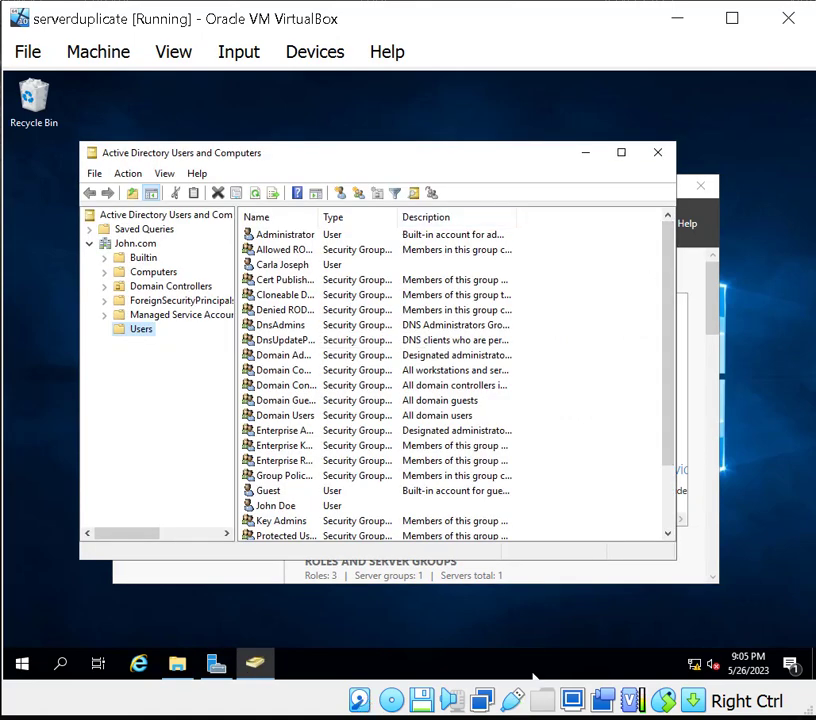
{"action": "left_click", "coordinate": [300, 264]}
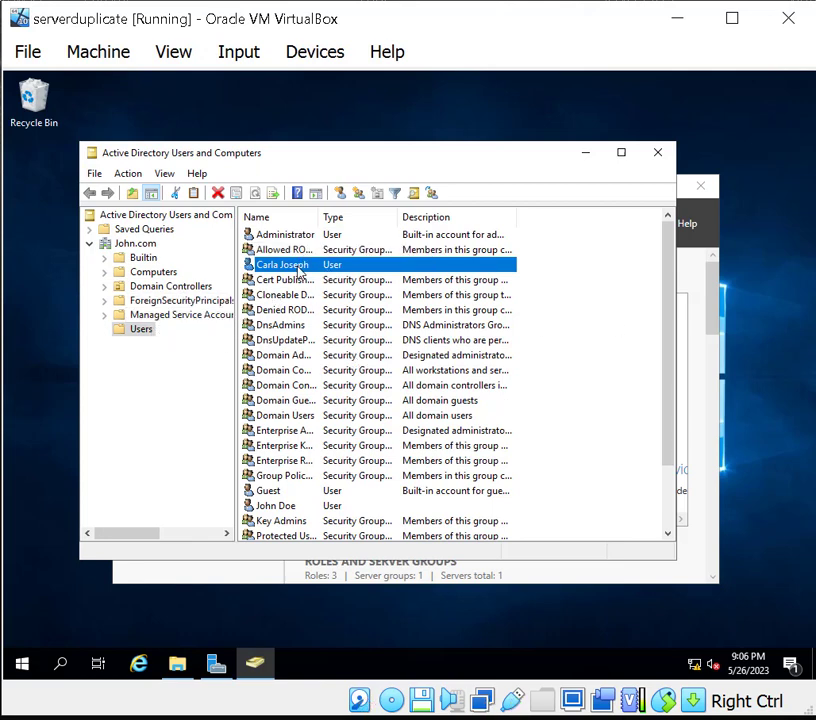
{"action": "left_click", "coordinate": [139, 331]}
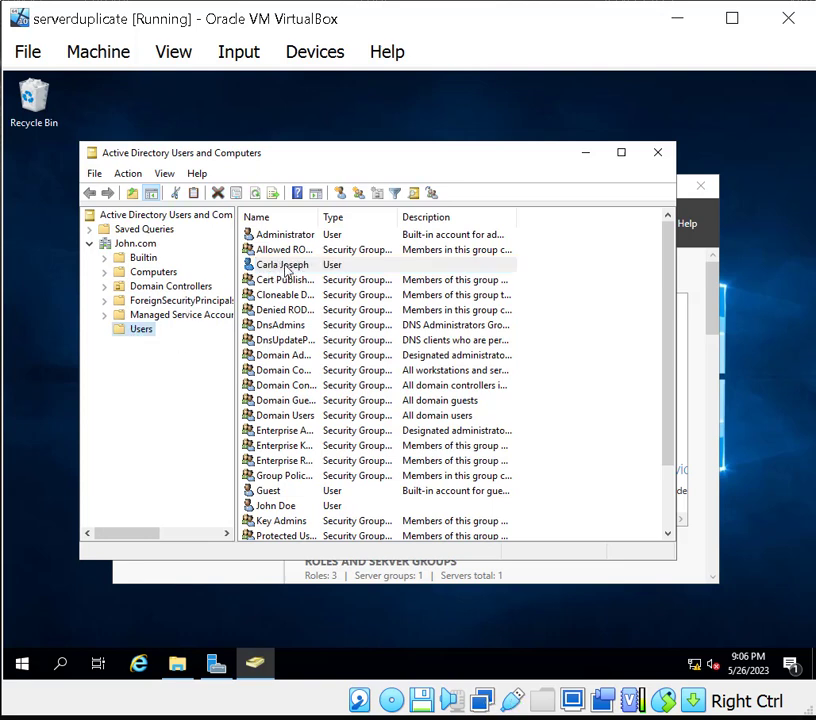
{"action": "left_click", "coordinate": [553, 327]}
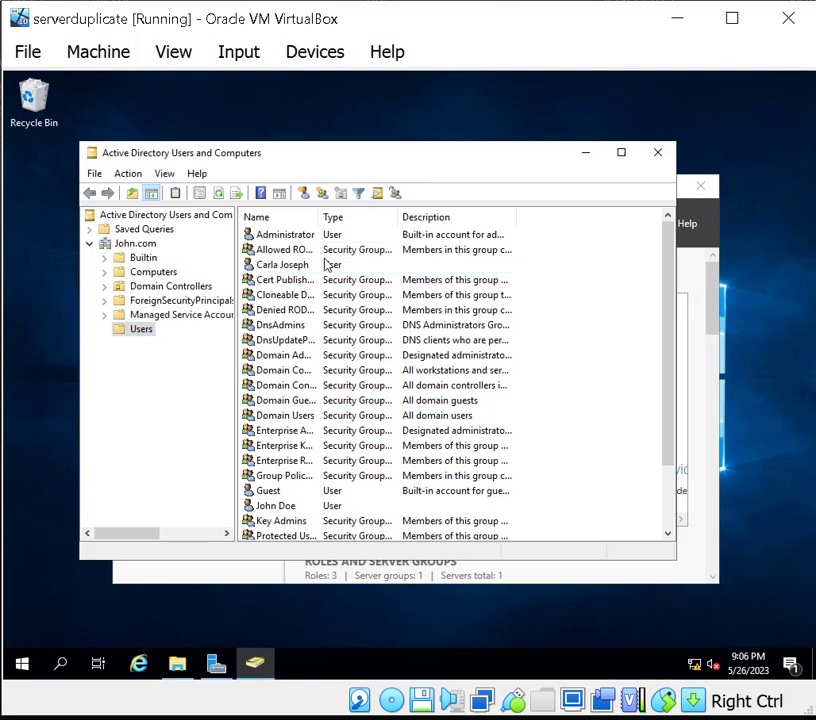
{"action": "left_click", "coordinate": [296, 508]}
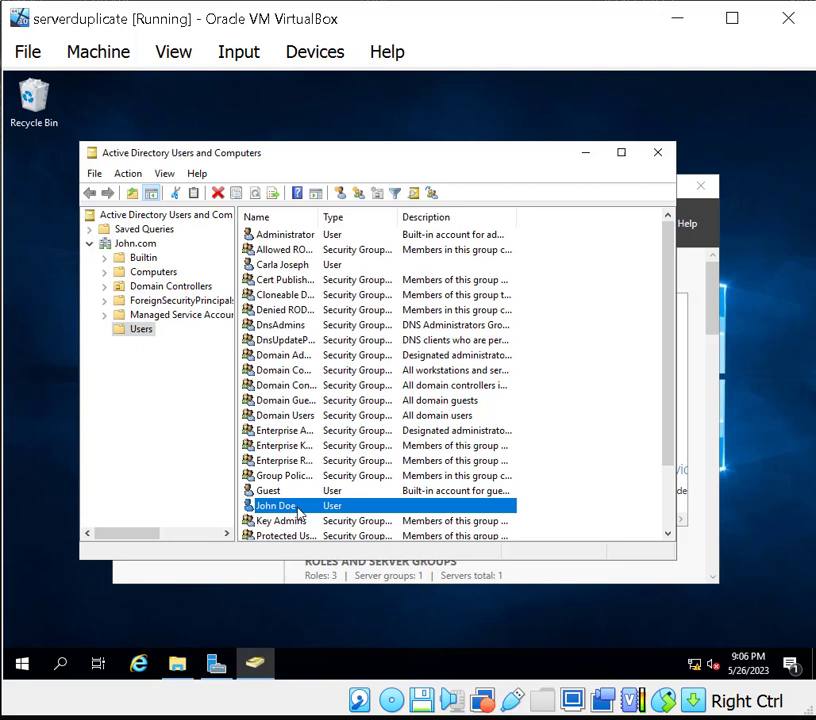
{"action": "left_click", "coordinate": [326, 266]}
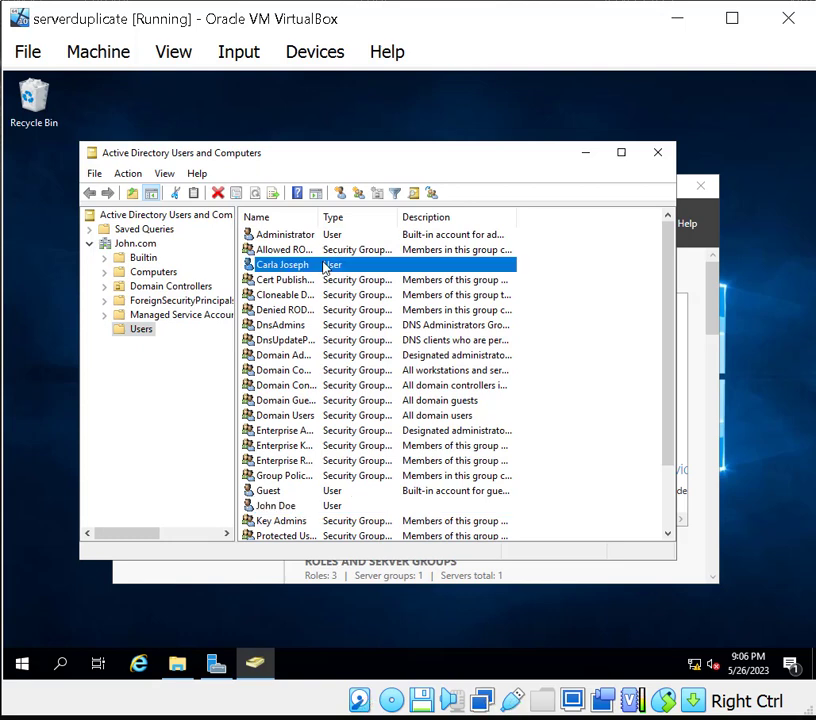
In the profile settings of the user listed just below Guest, connect home folder drive Z: to the copied path \\SERVERDUPLICATE\HomeFolder$
{"action": "left_click", "coordinate": [293, 508]}
{"action": "right_click", "coordinate": [293, 511]}
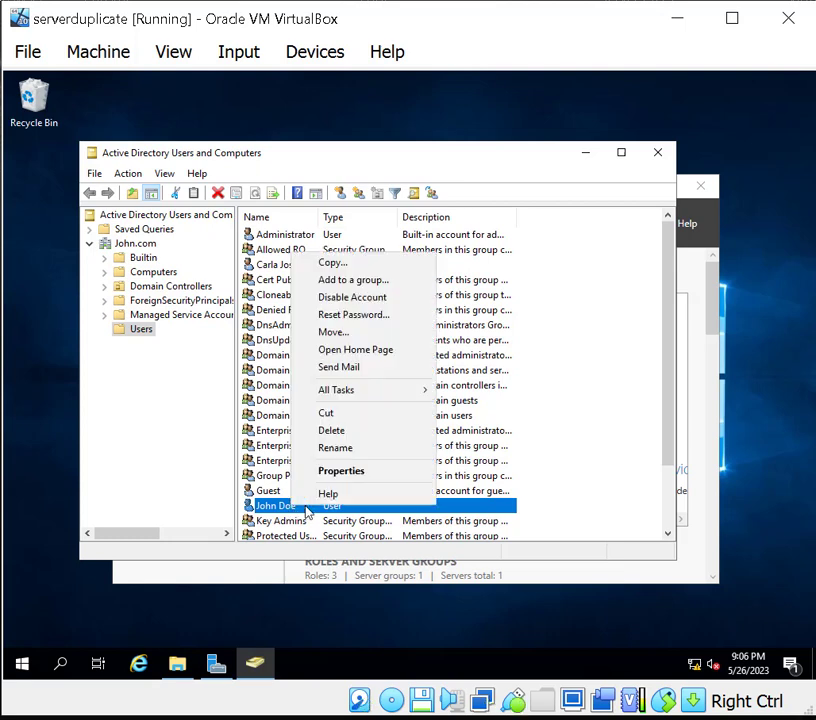
{"action": "left_click", "coordinate": [346, 470]}
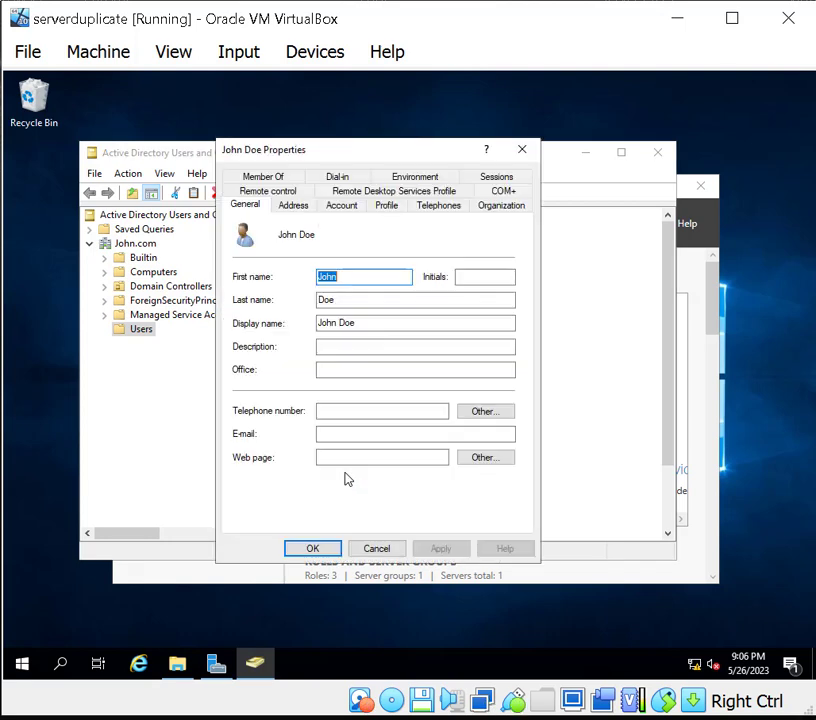
{"action": "left_click", "coordinate": [381, 208]}
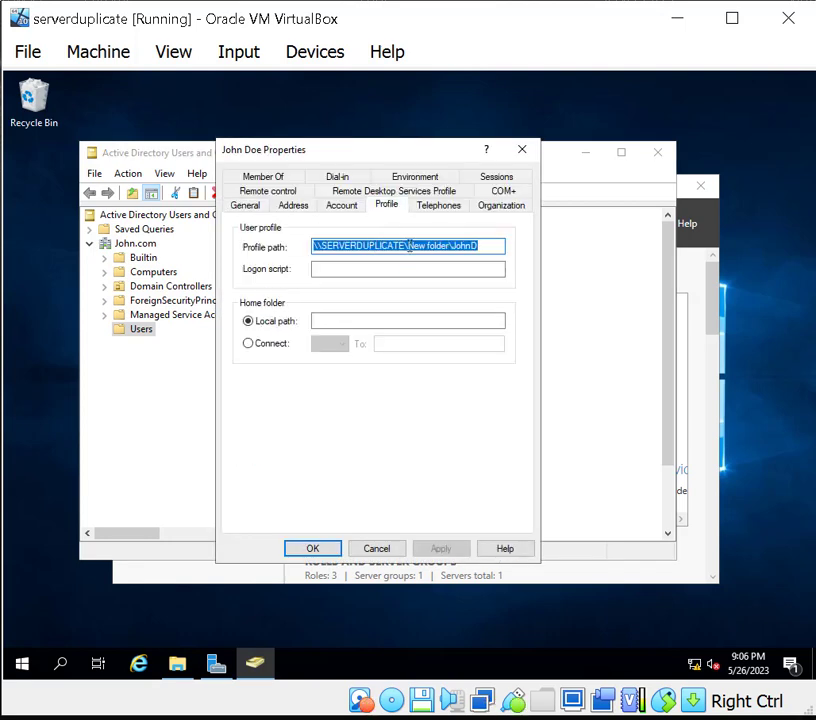
{"action": "left_click", "coordinate": [249, 345]}
{"action": "left_click", "coordinate": [346, 348]}
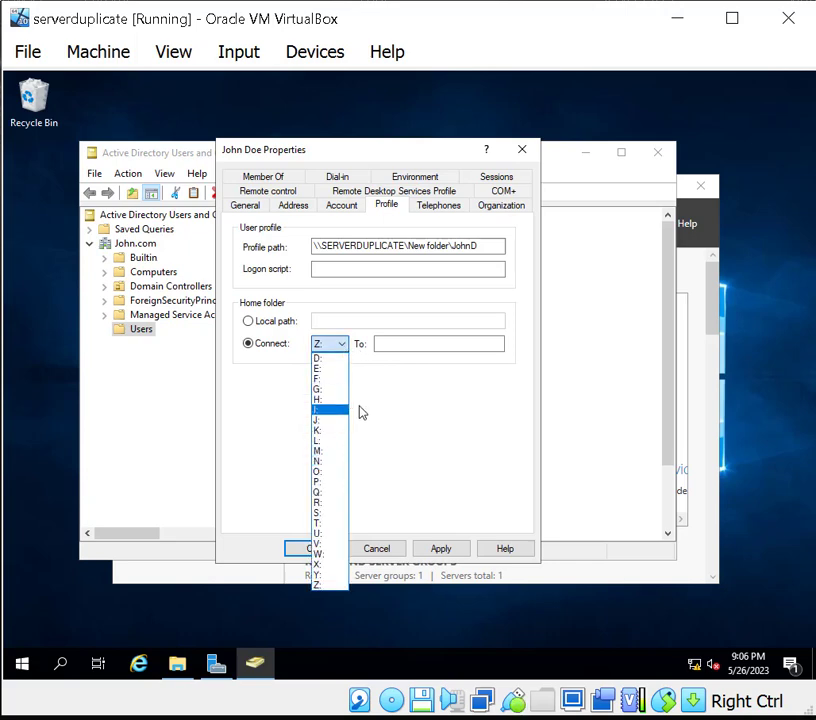
{"action": "left_click", "coordinate": [392, 416]}
{"action": "left_click", "coordinate": [395, 343]}
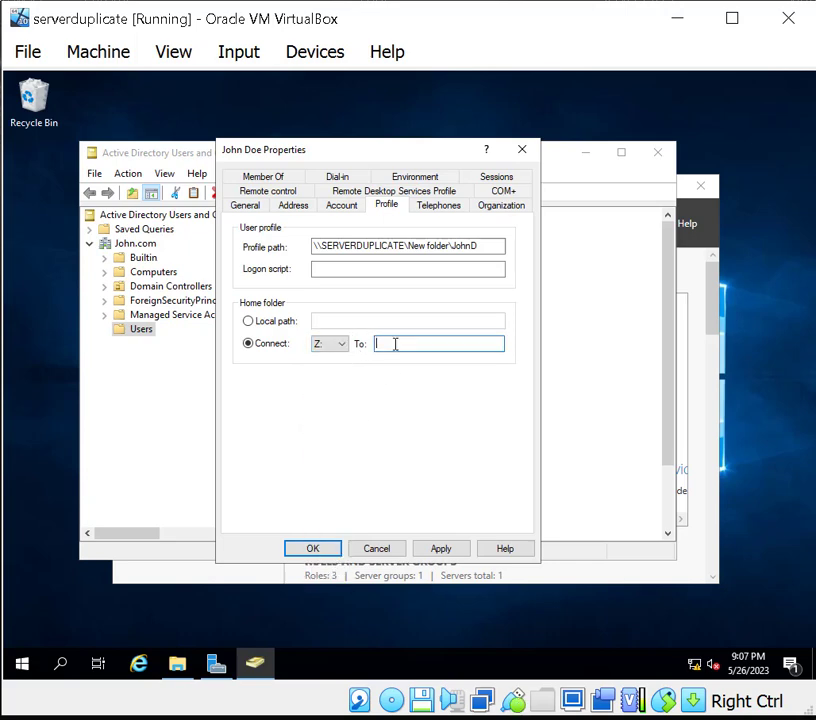
{"action": "right_click", "coordinate": [394, 345]}
{"action": "left_click", "coordinate": [432, 413]}
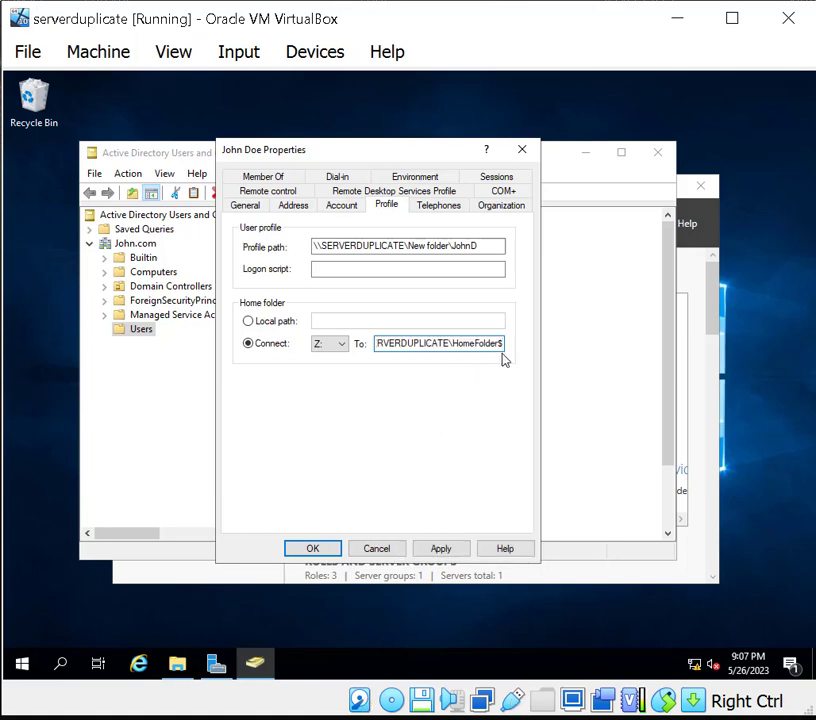
Append \%username% to the home folder path and save the user's properties
{"action": "type", "text": "\\"}
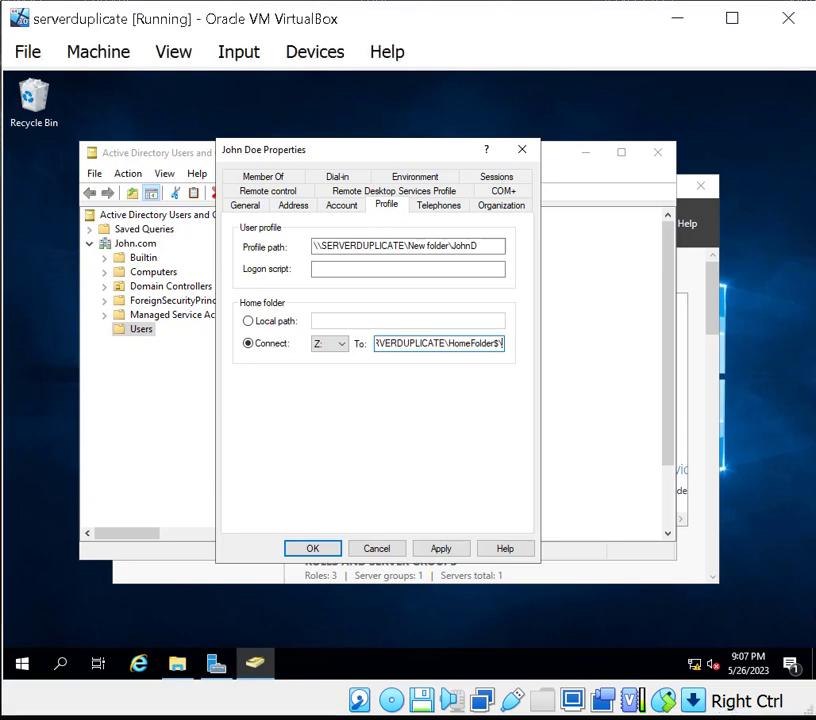
{"action": "key", "text": "BackSpace"}
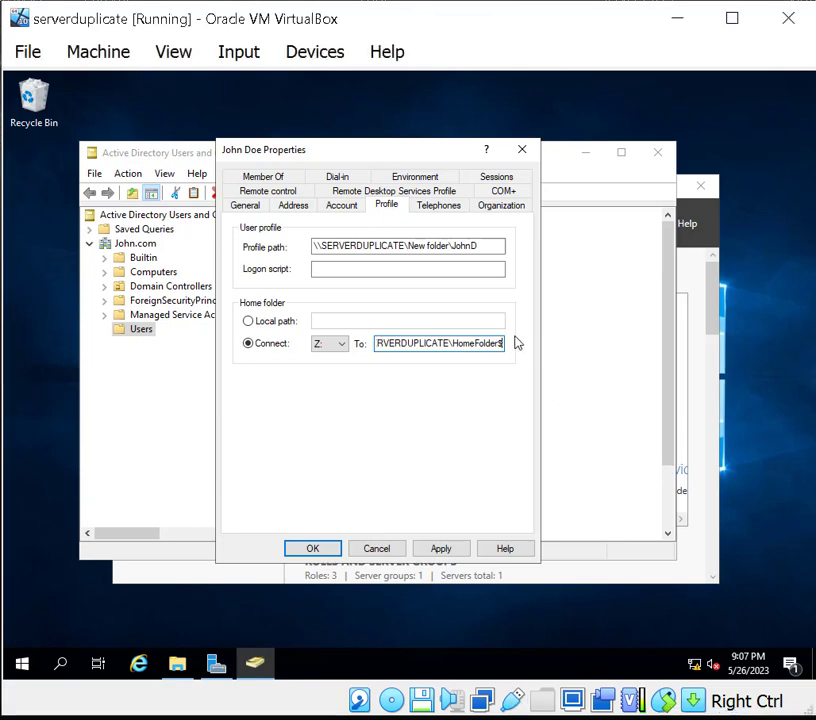
{"action": "type", "text": "\\"}
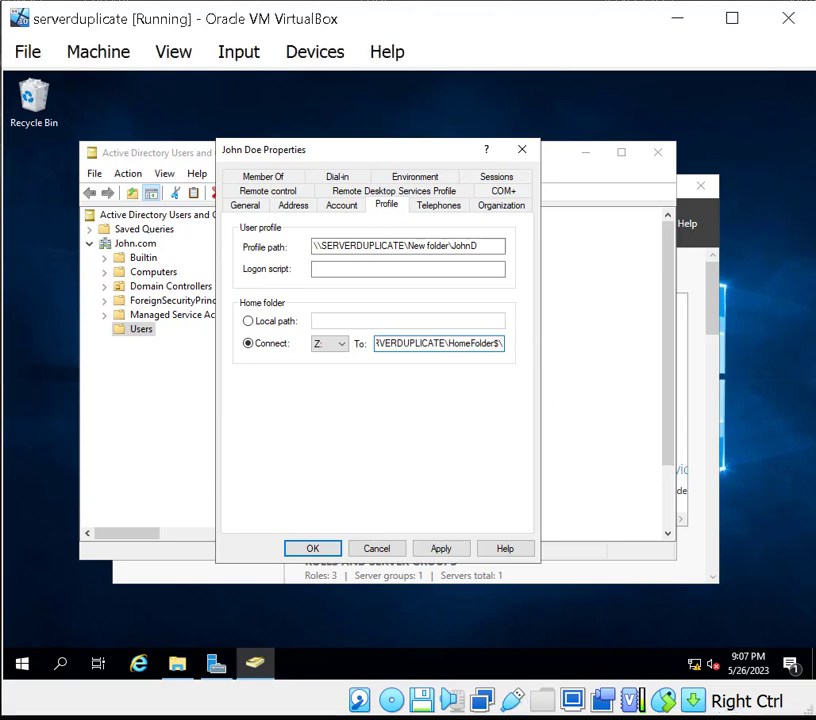
{"action": "type", "text": "%"}
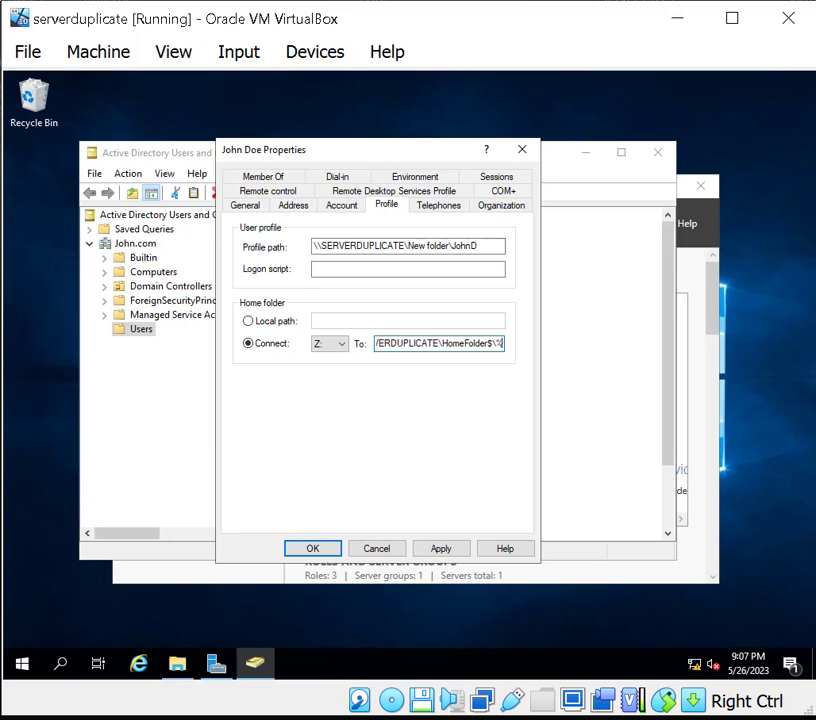
{"action": "type", "text": "username"}
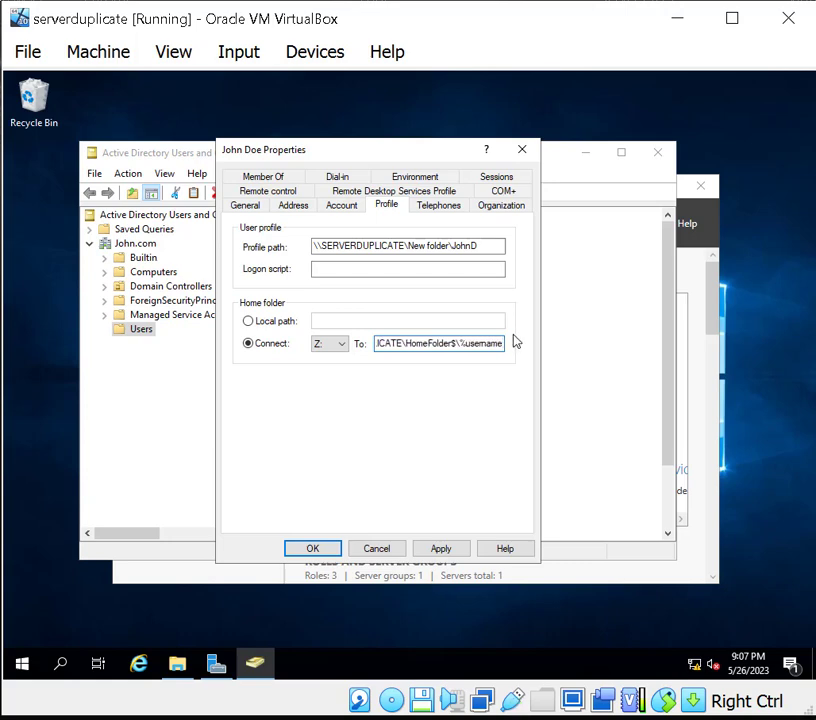
{"action": "type", "text": "%"}
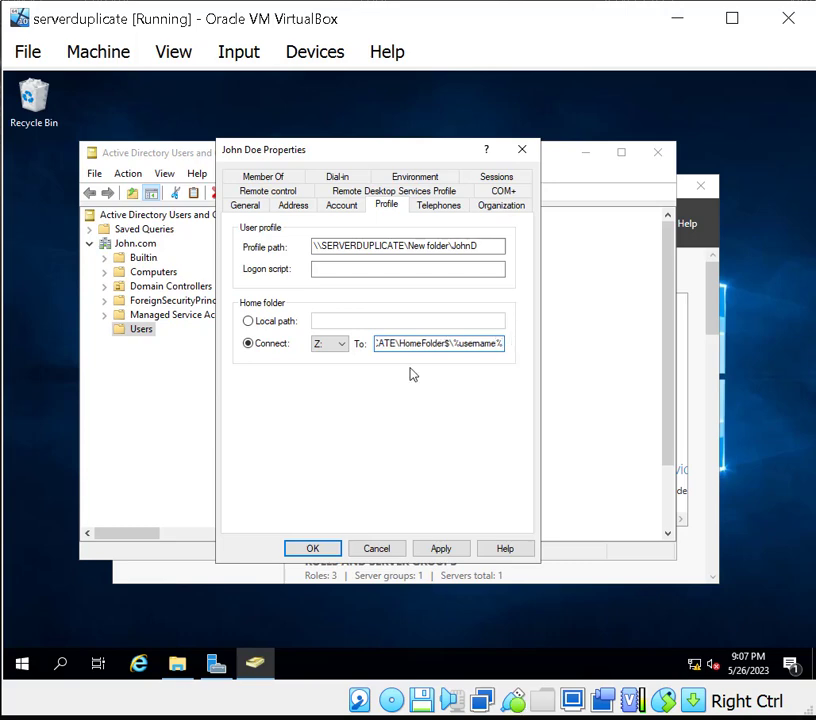
{"action": "key", "text": "Return"}
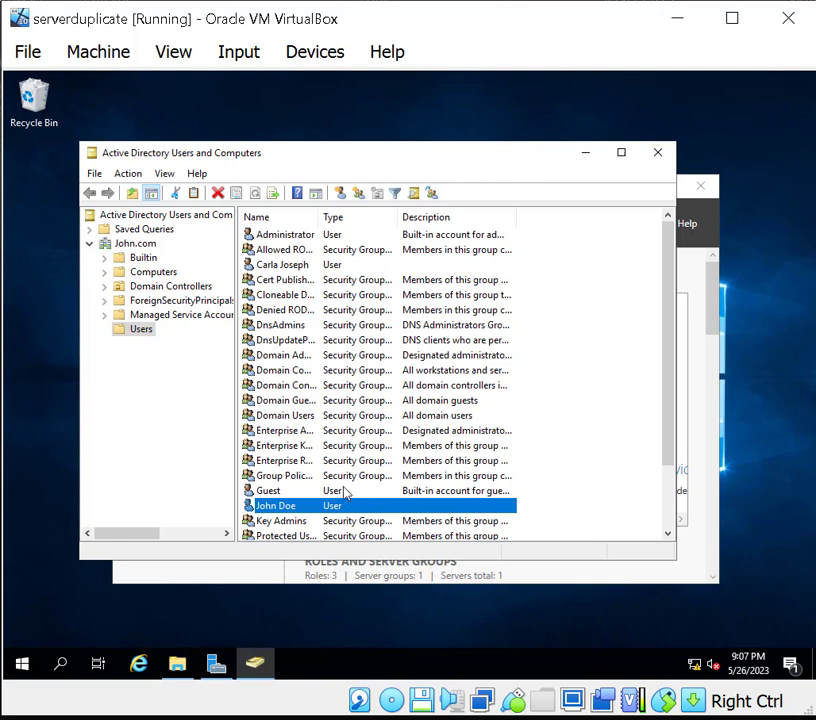
Reopen the same user's profile settings, check the full home folder path to its end, and close the properties
{"action": "right_click", "coordinate": [315, 512]}
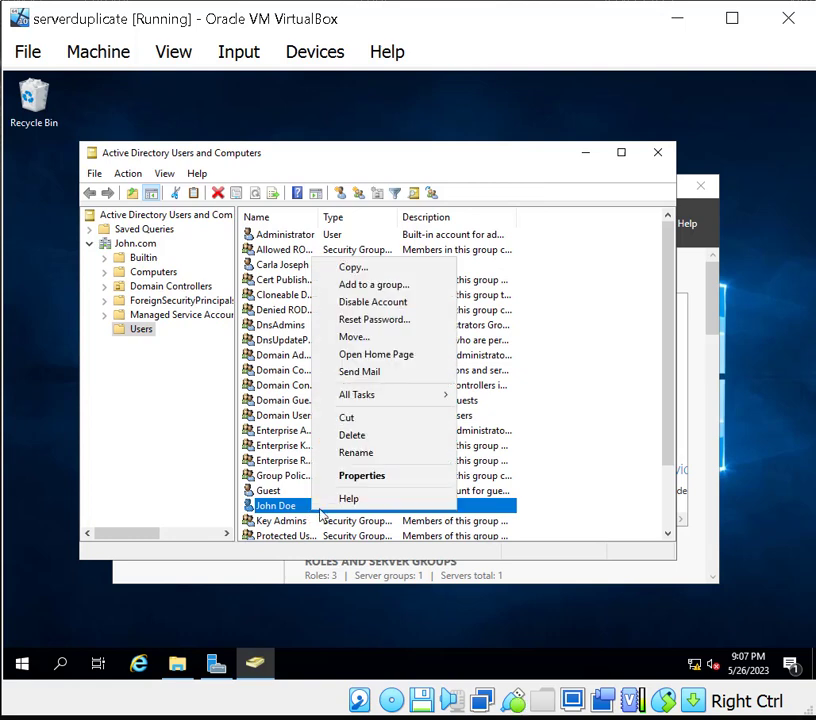
{"action": "left_click", "coordinate": [382, 478]}
{"action": "left_click", "coordinate": [387, 205]}
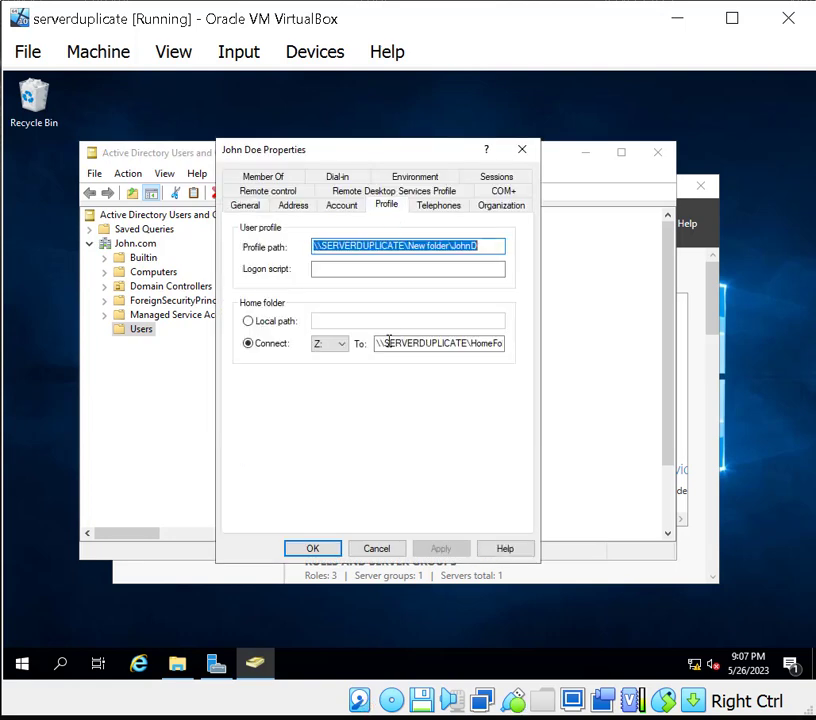
{"action": "left_click", "coordinate": [478, 342]}
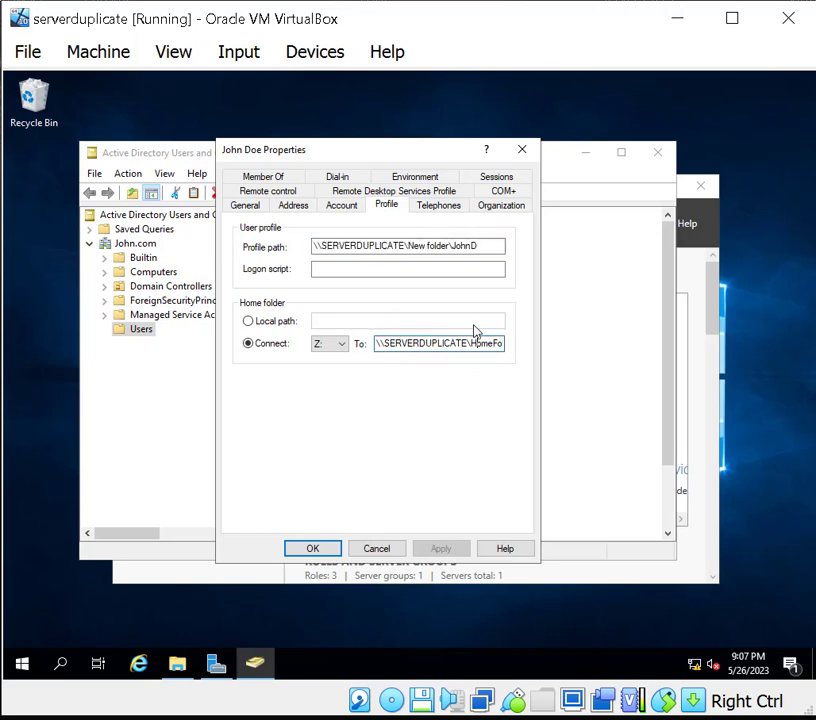
{"action": "type", "text": "\\\\SERVERDUPLICATE\\HomeFolder$\\JohnD"}
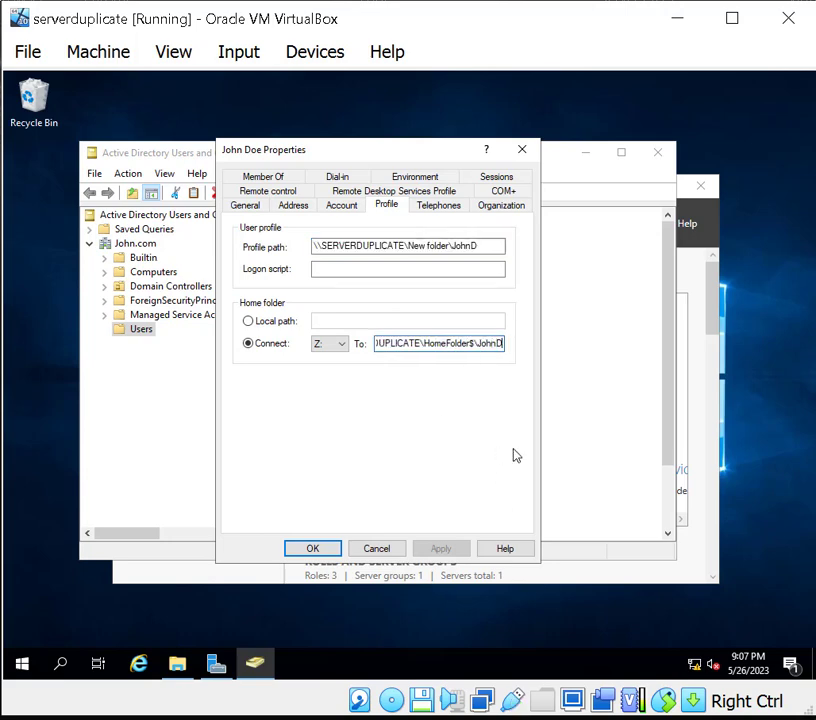
{"action": "left_click", "coordinate": [329, 549]}
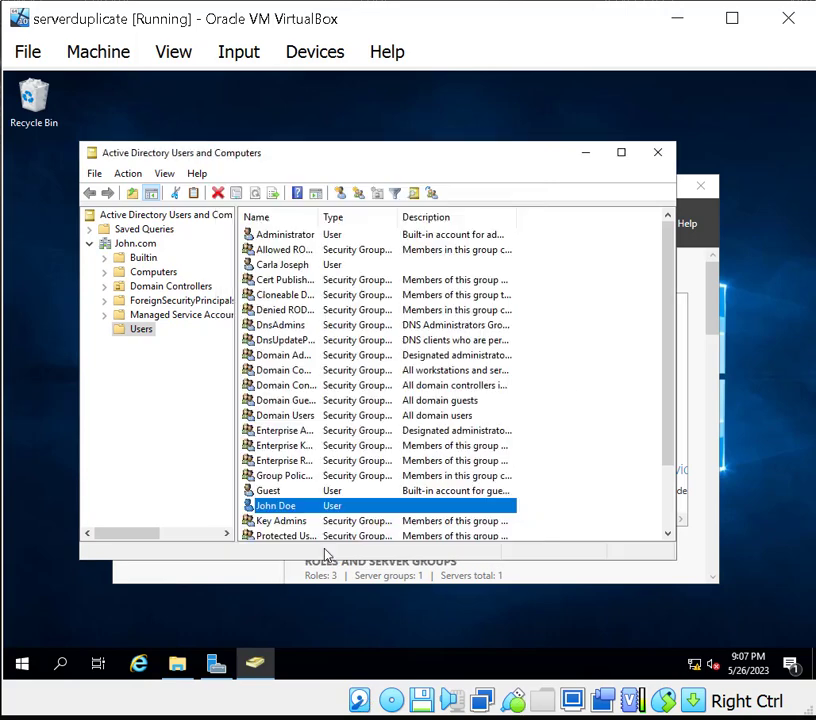
In the profile settings of the user listed just above Cert Publishers, connect home folder drive Z: to \\SERVERDUPLICATE\HomeFolder$
{"action": "left_click", "coordinate": [289, 266]}
{"action": "right_click", "coordinate": [289, 266]}
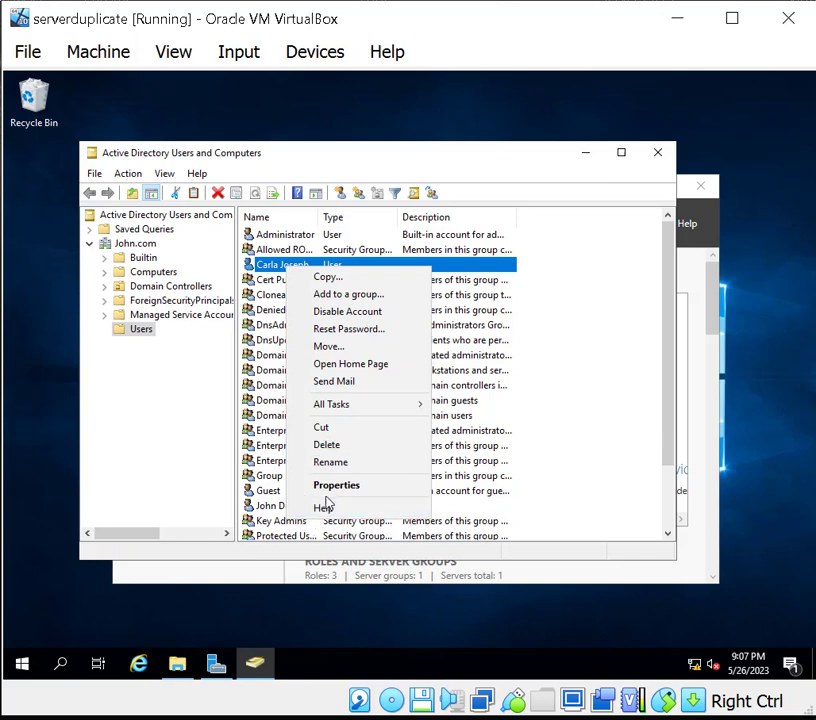
{"action": "left_click", "coordinate": [328, 487]}
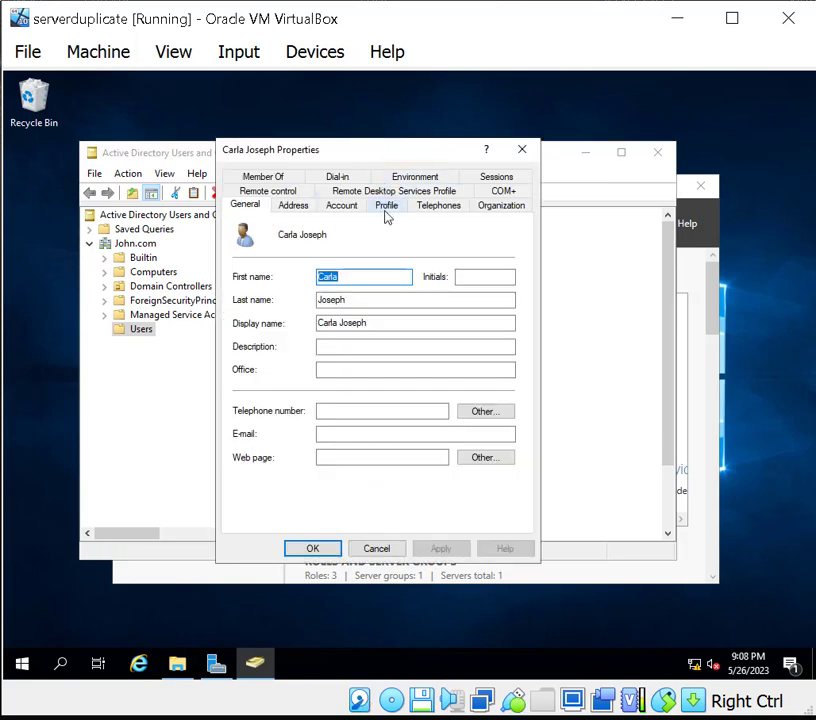
{"action": "left_click", "coordinate": [386, 205]}
{"action": "left_click", "coordinate": [248, 343]}
{"action": "left_click", "coordinate": [428, 341]}
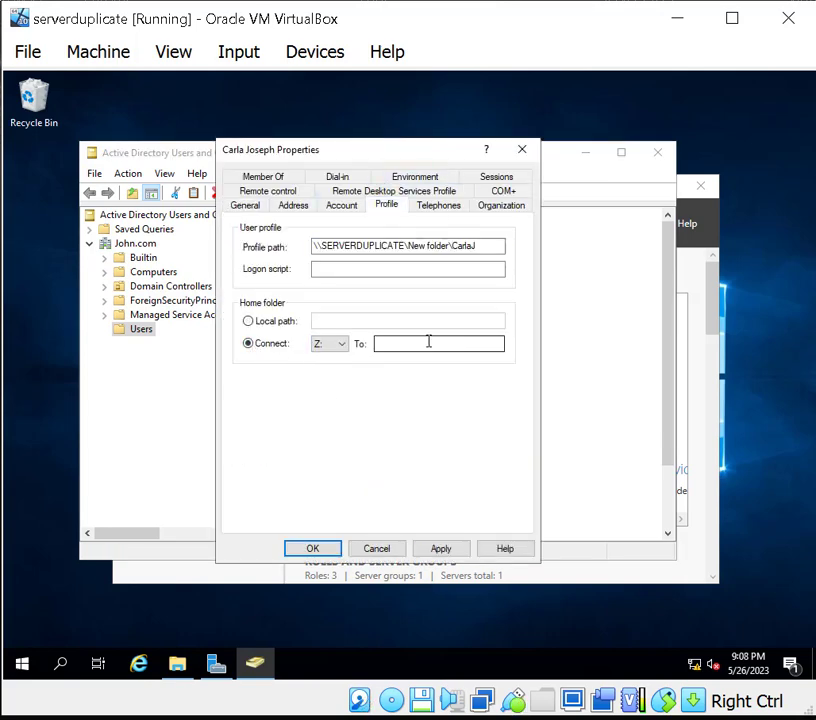
{"action": "type", "text": "\\\\SERVERDUPLICATE\\HomeFolder$"}
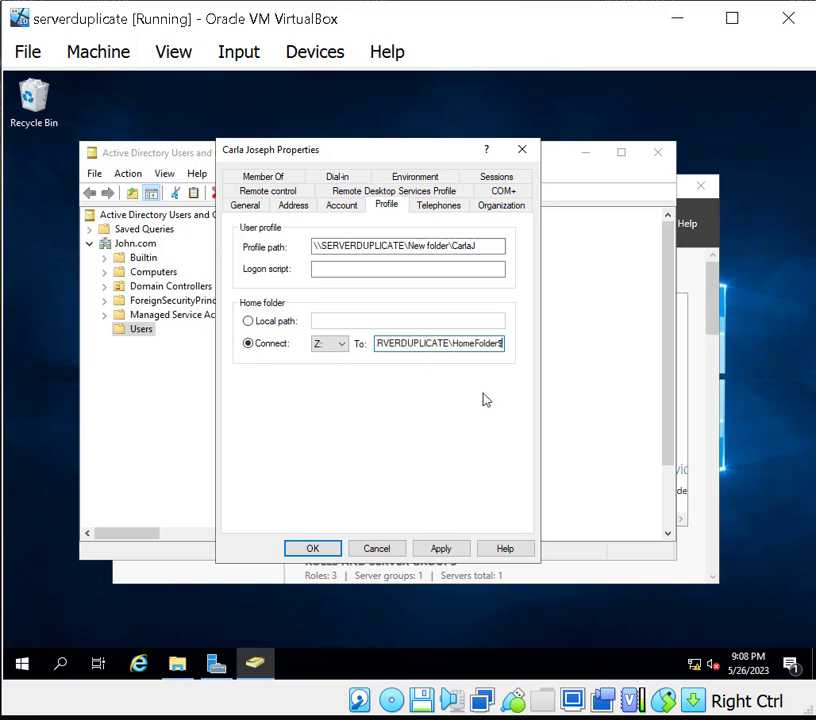
Append \%username% to this user's home folder path and save the properties
{"action": "type", "text": "\\"}
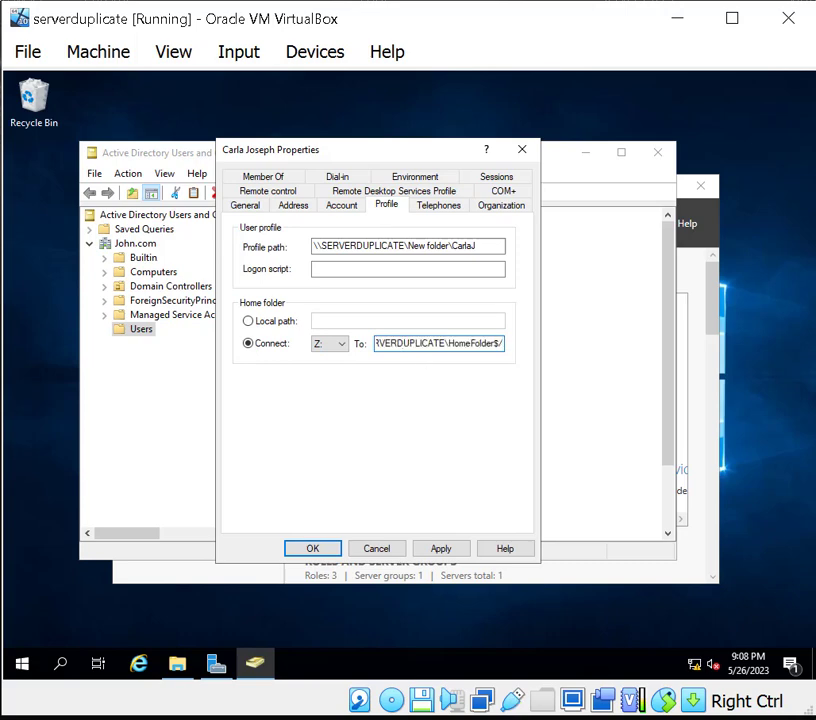
{"action": "key", "text": "BackSpace"}
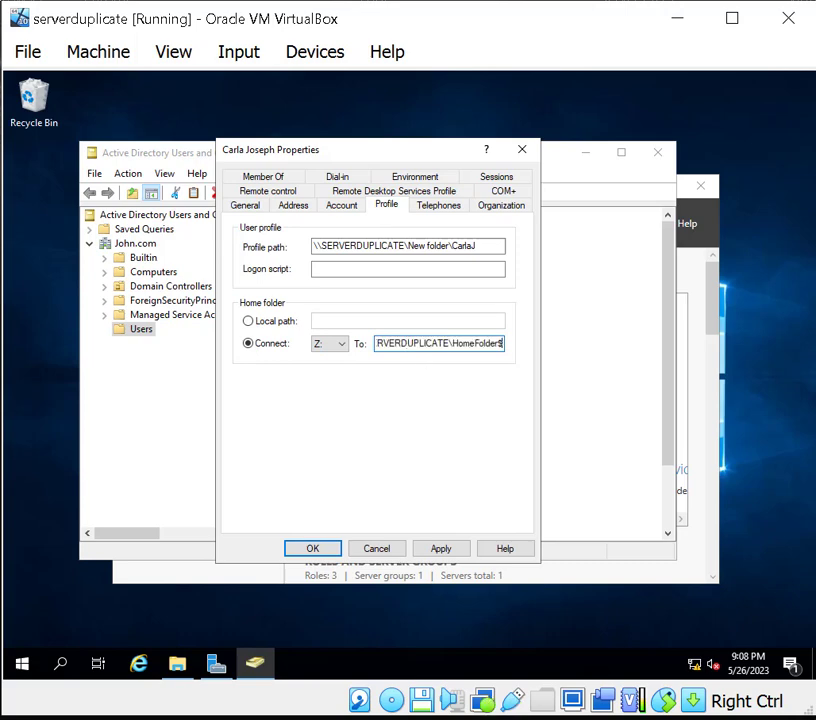
{"action": "type", "text": "\\"}
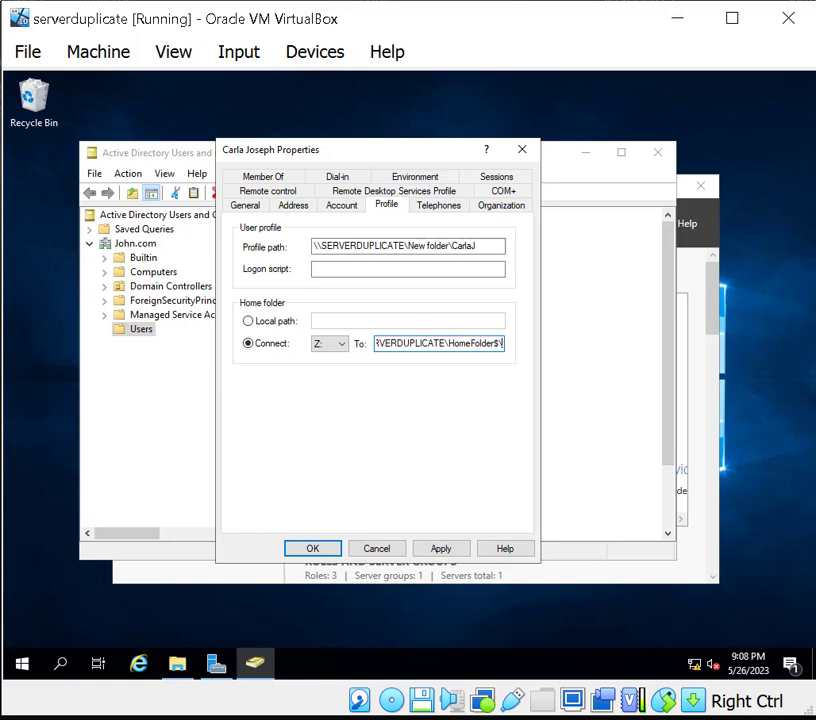
{"action": "type", "text": "%username"}
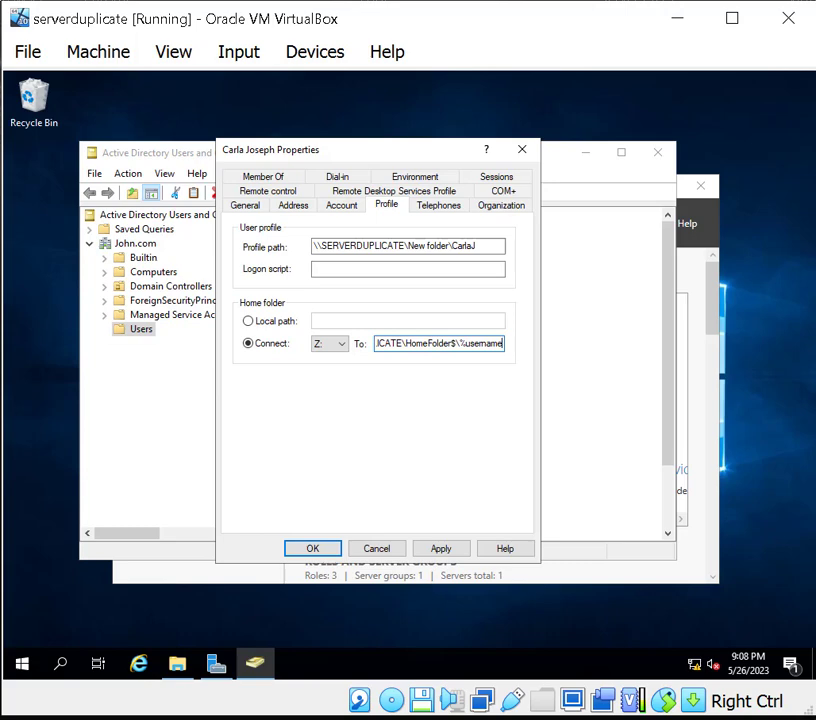
{"action": "type", "text": "%"}
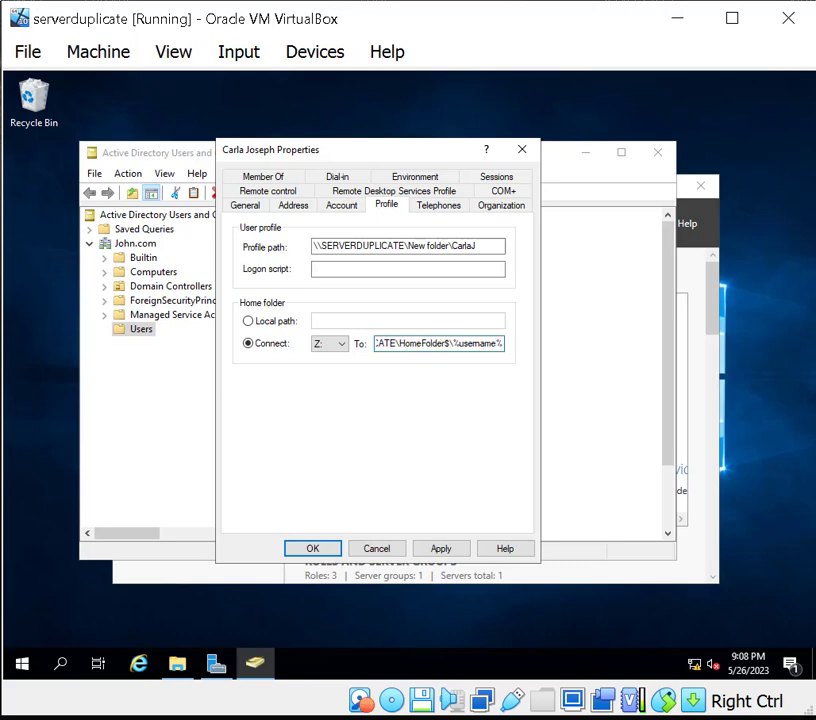
{"action": "left_click", "coordinate": [312, 549]}
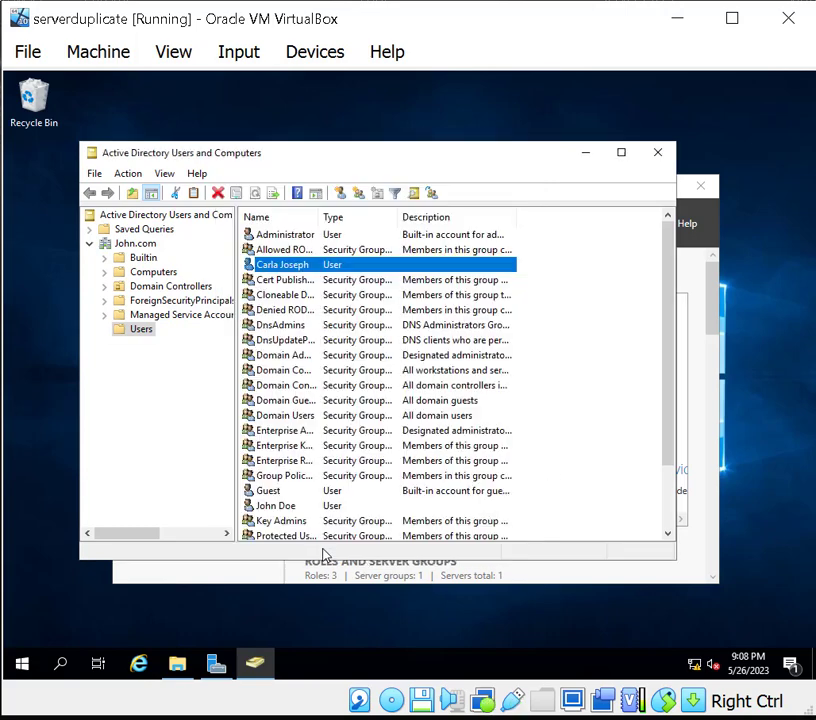
Reopen this user's profile settings, check the home folder path through to its end, and close the properties
{"action": "right_click", "coordinate": [315, 266]}
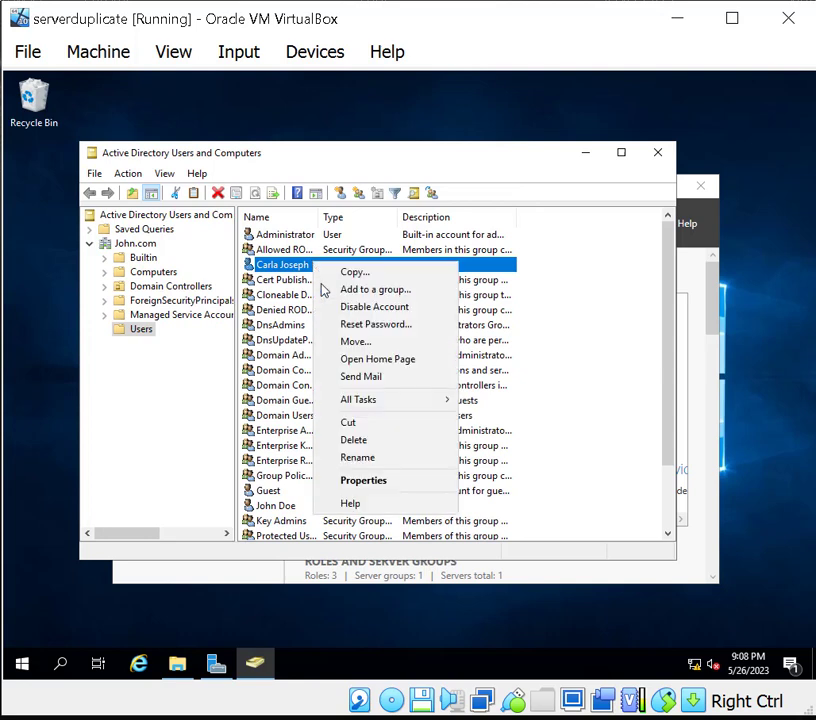
{"action": "left_click", "coordinate": [326, 478]}
{"action": "left_click", "coordinate": [387, 205]}
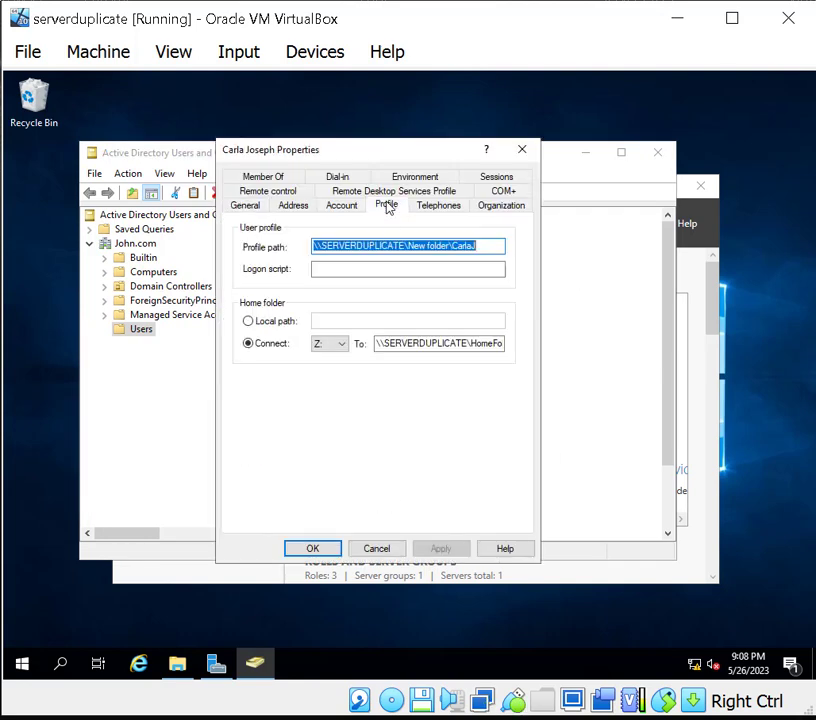
{"action": "left_click", "coordinate": [438, 343]}
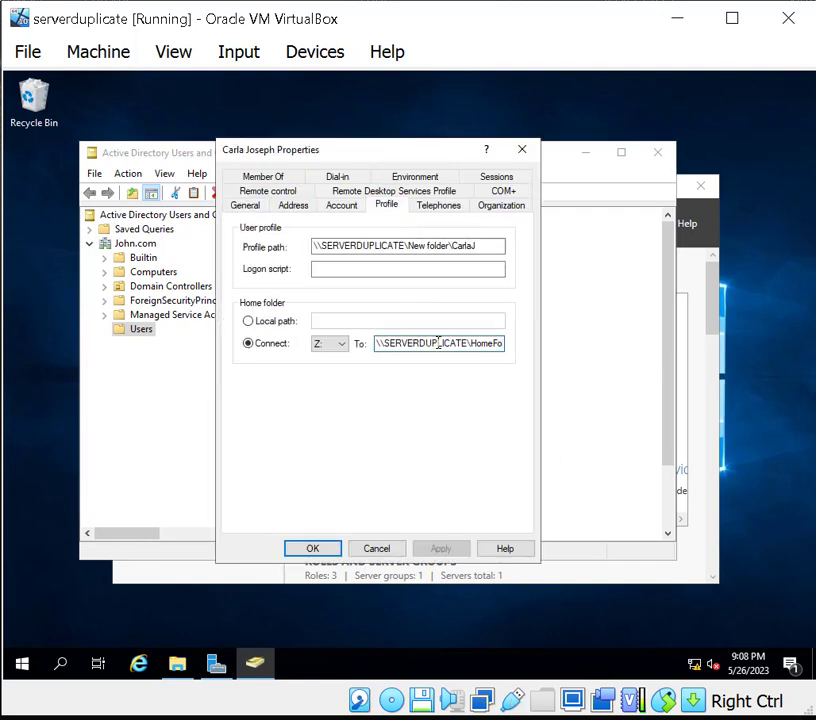
{"action": "type", "text": "\\\\SERVERDUPLICATE\\HomeFolders$\\Car"}
{"action": "type", "text": "laJ"}
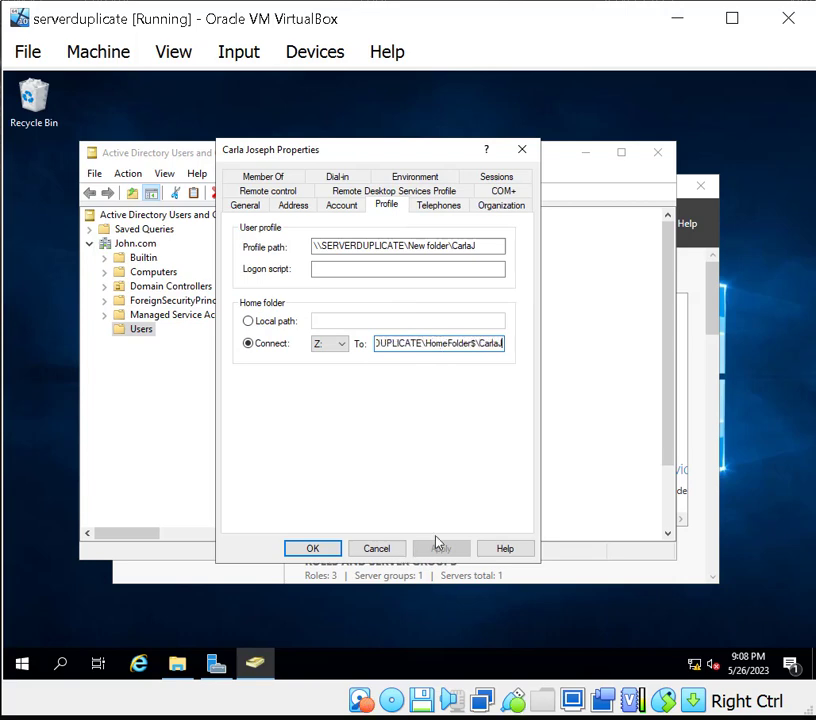
{"action": "left_click", "coordinate": [313, 549]}
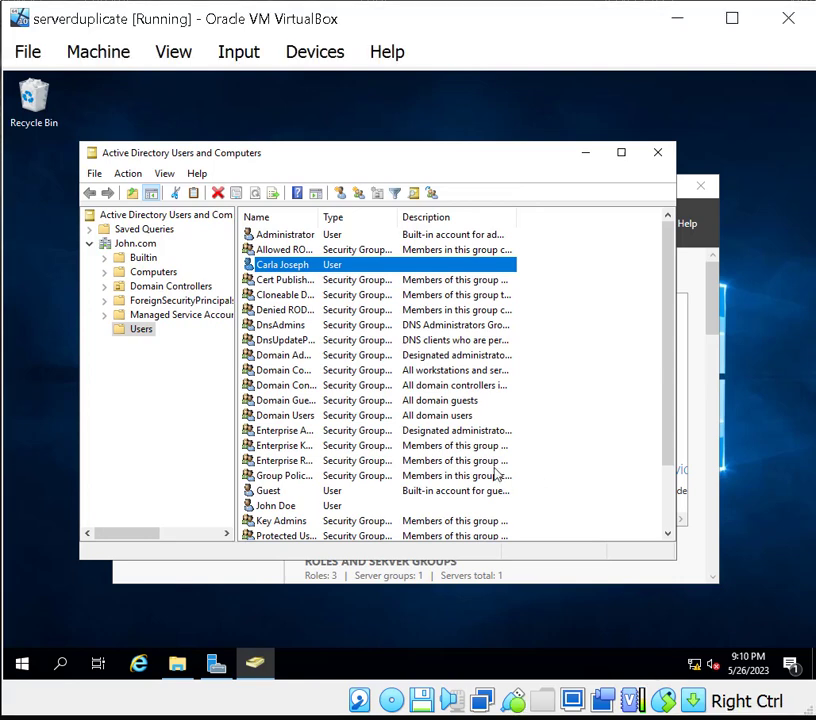
Switch to File Explorer, reopen HomeFolder on Local Disk (C:), and inspect the user subfolders, looking inside the first one
{"action": "left_click", "coordinate": [177, 663]}
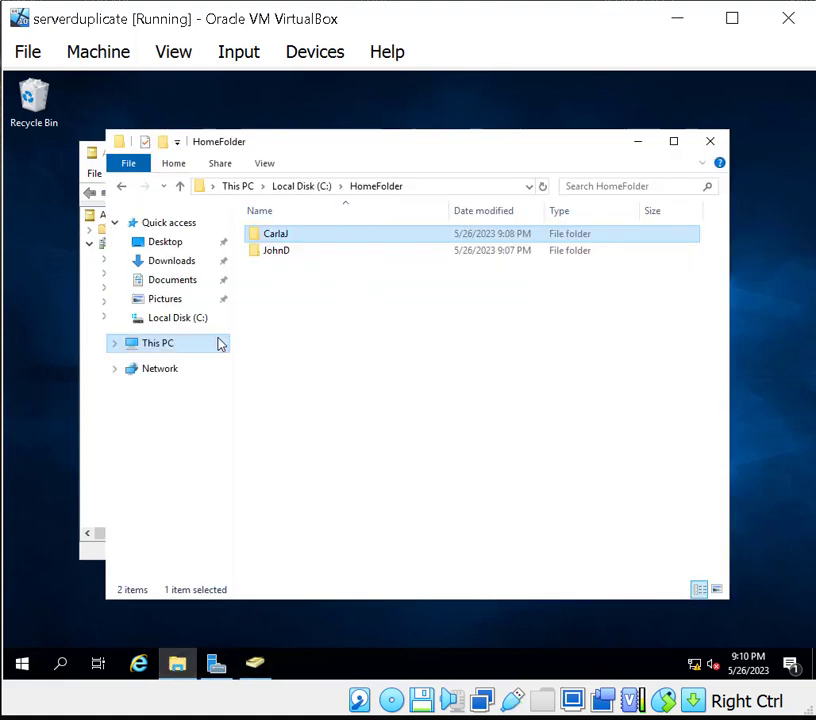
{"action": "left_click", "coordinate": [123, 188]}
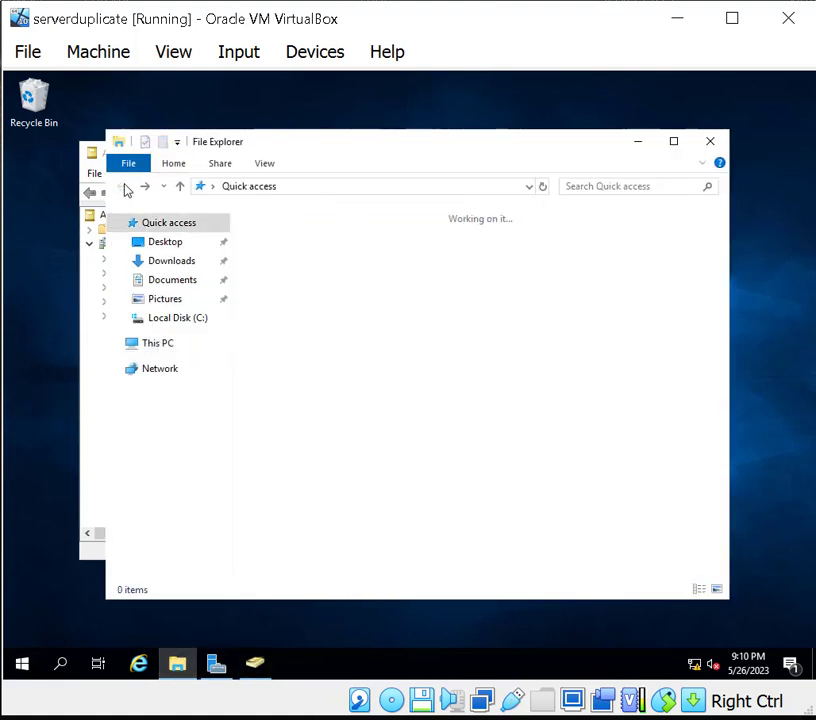
{"action": "double_click", "coordinate": [308, 373]}
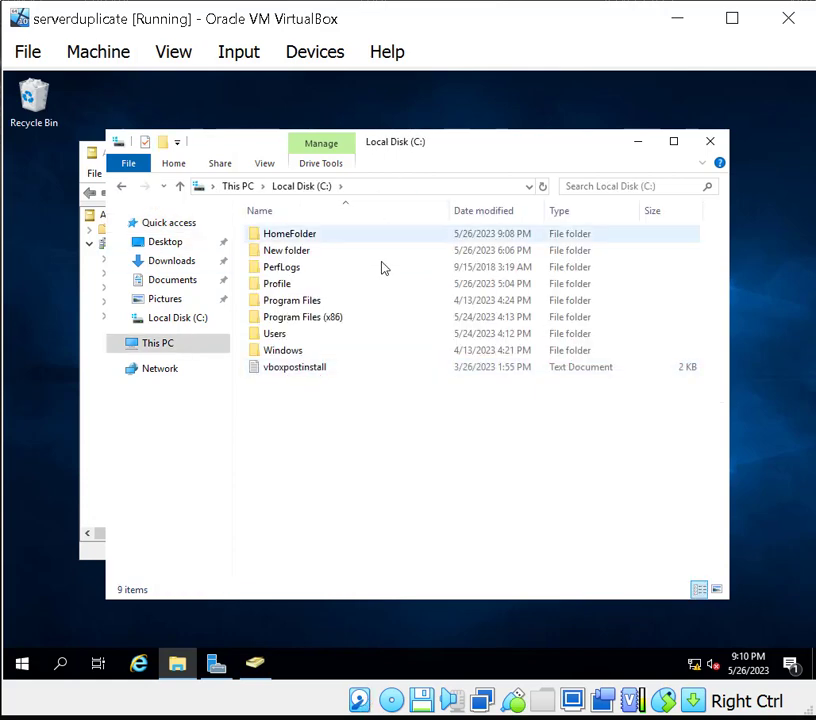
{"action": "double_click", "coordinate": [359, 236]}
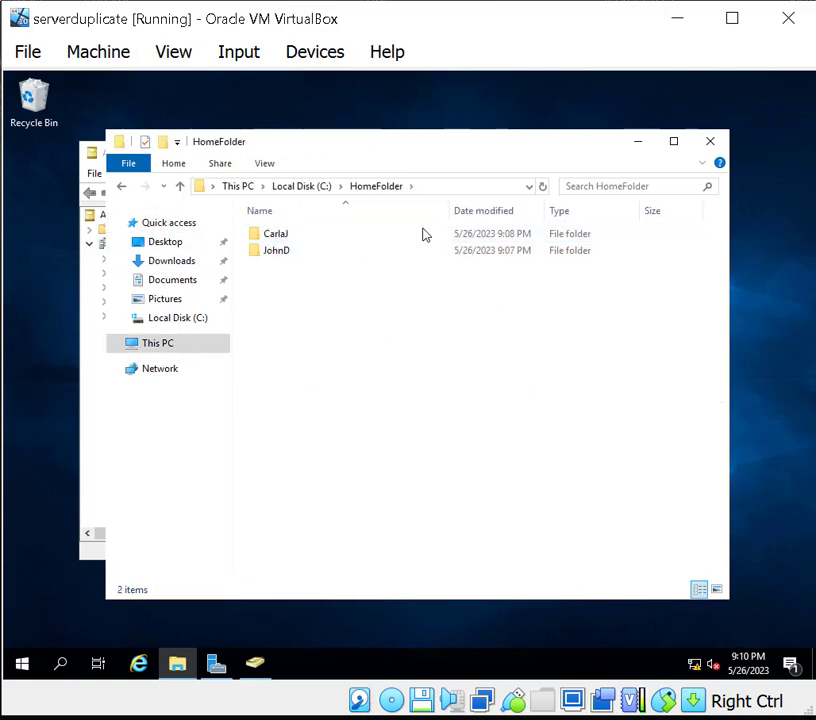
{"action": "double_click", "coordinate": [305, 241]}
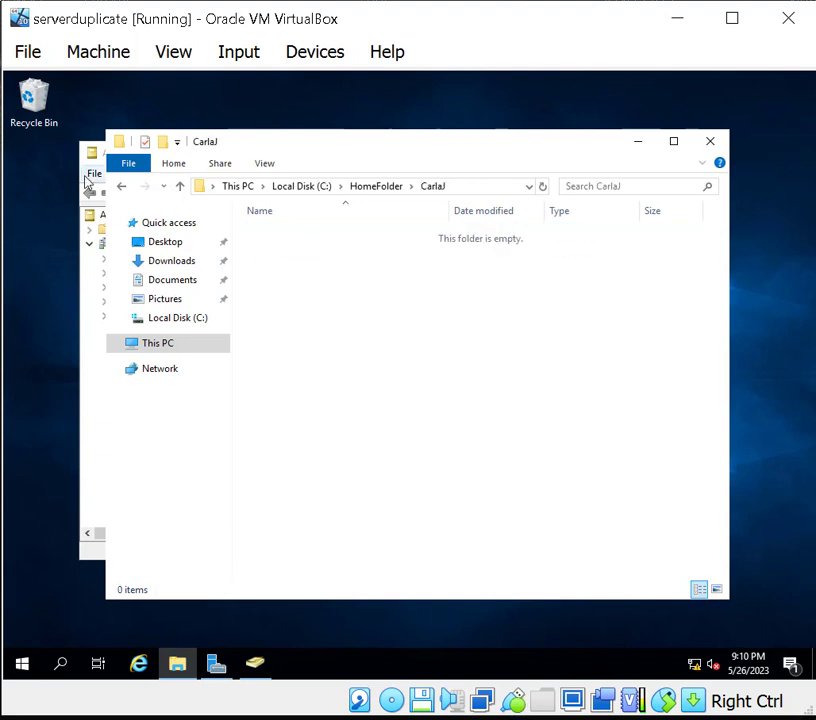
{"action": "left_click", "coordinate": [118, 190]}
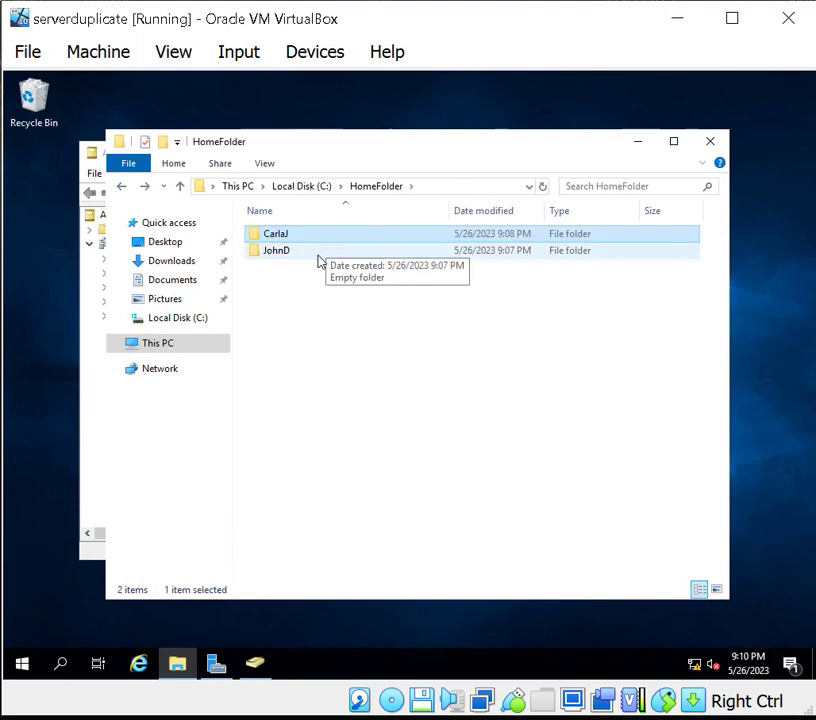
{"action": "left_click", "coordinate": [348, 321]}
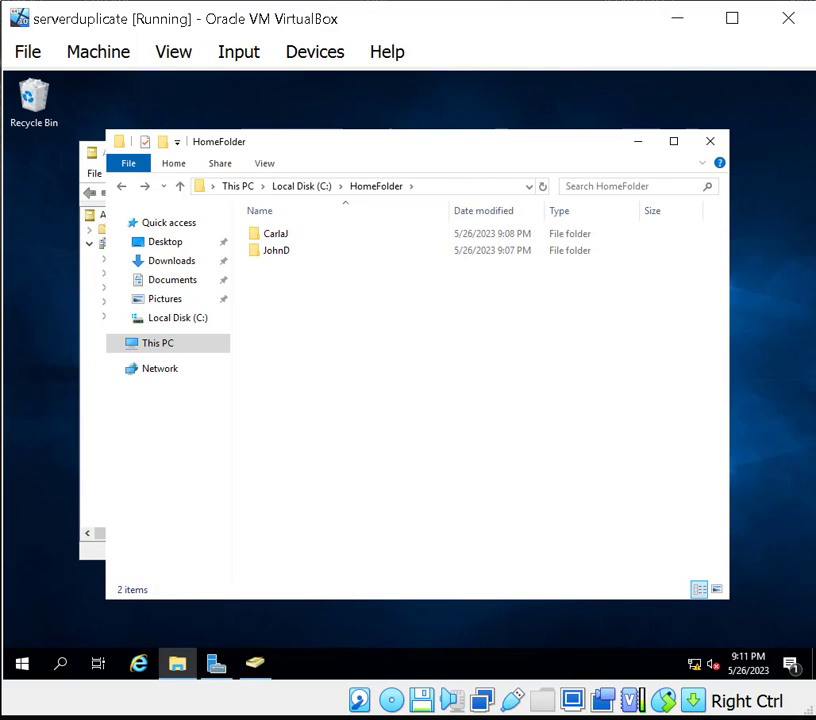
Switch to the windows10duplicate virtual machine and reposition its window so it is in full view
{"action": "left_click", "coordinate": [622, 719]}
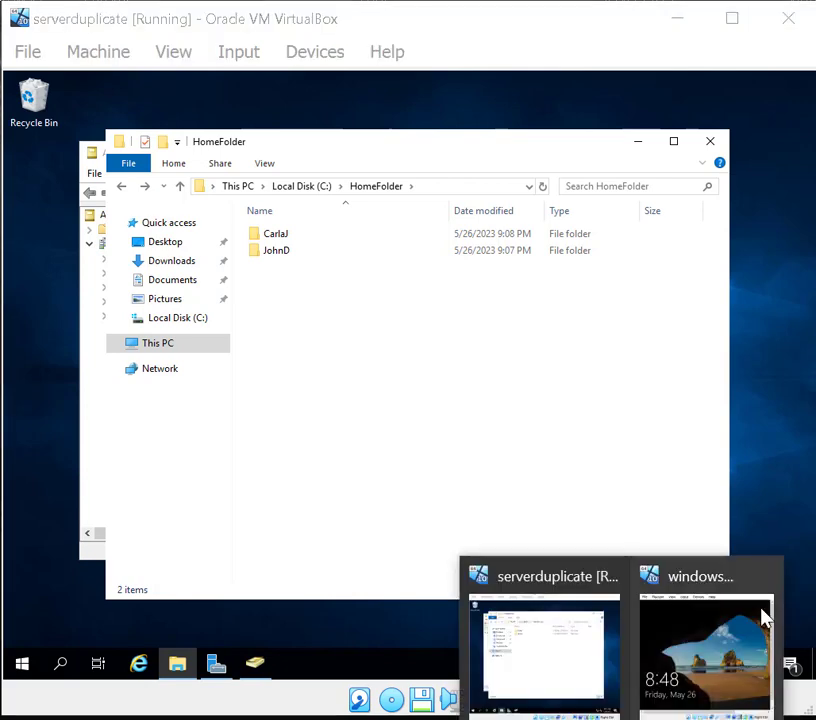
{"action": "left_click", "coordinate": [688, 658]}
{"action": "mouse_move", "coordinate": [697, 27]}
{"action": "left_mouse_down"}
{"action": "mouse_move", "coordinate": [425, 15]}
{"action": "mouse_move", "coordinate": [305, 33]}
{"action": "mouse_move", "coordinate": [315, 34]}
{"action": "left_mouse_up"}
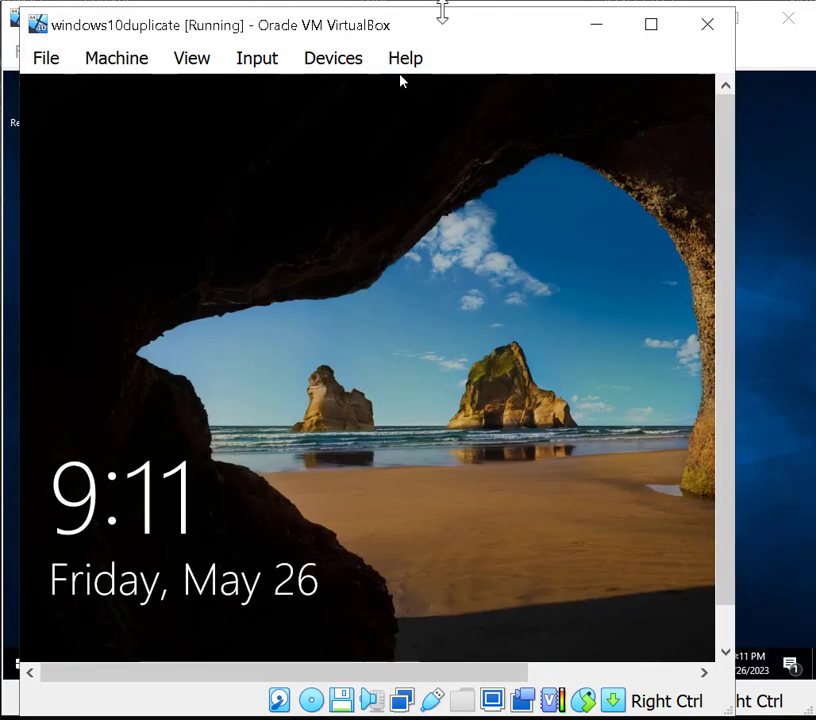
{"action": "left_click_drag", "start_coordinate": [461, 15], "coordinate": [462, 15]}
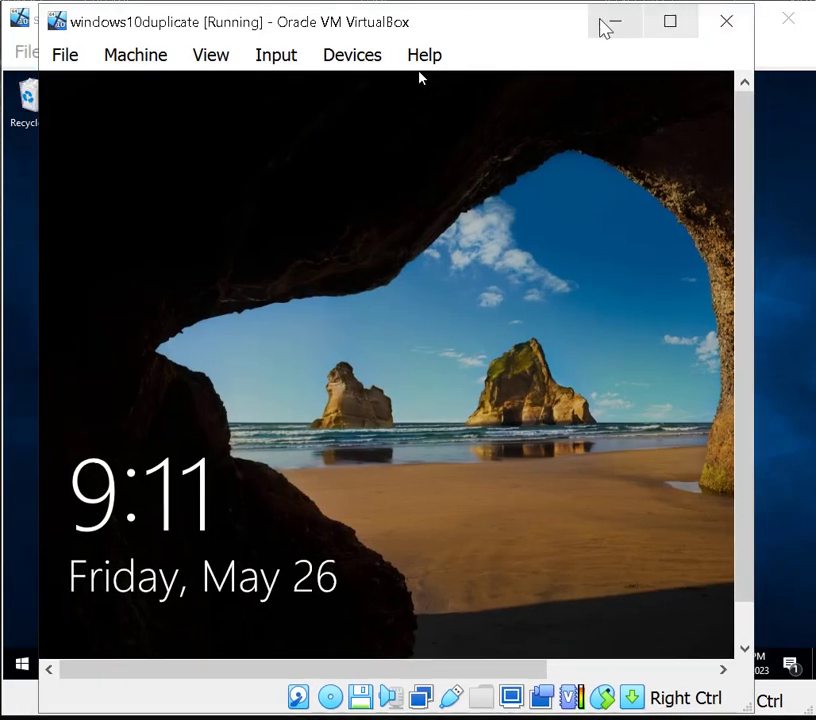
{"action": "left_click_drag", "start_coordinate": [545, 18], "coordinate": [559, 17]}
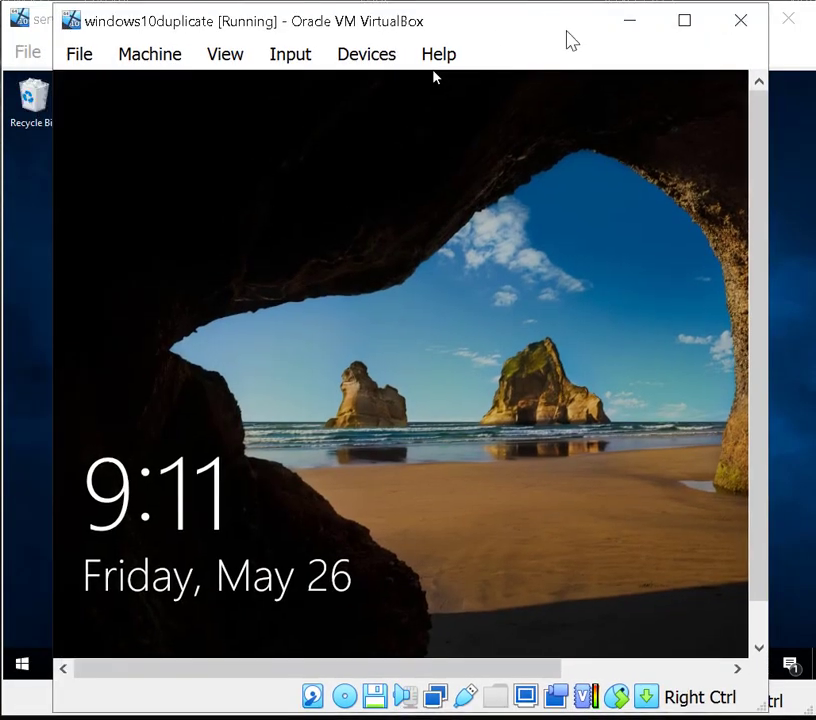
Unlock the Windows 10 virtual machine and sign in as the preselected domain user with the account password
{"action": "left_click", "coordinate": [307, 57]}
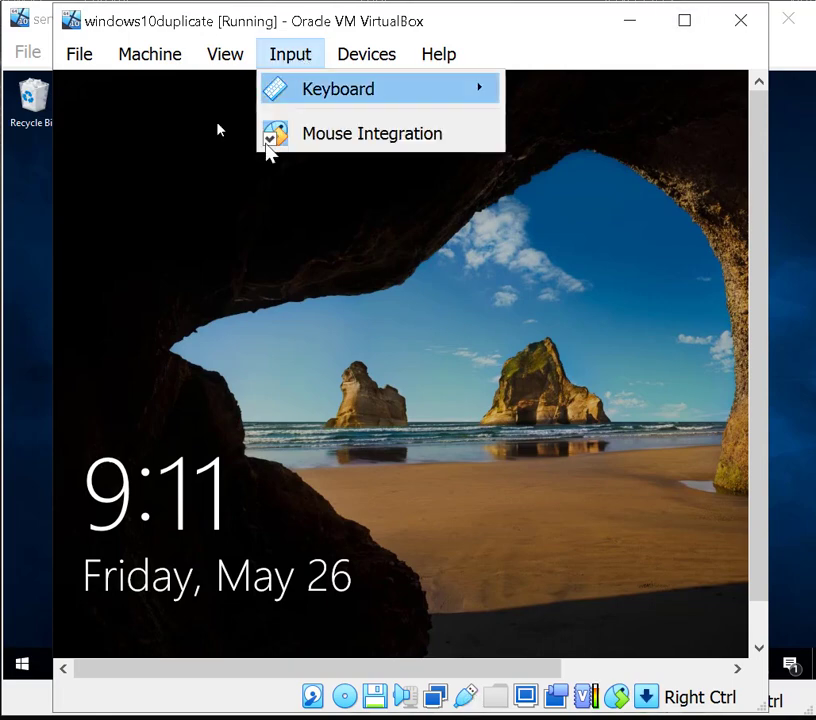
{"action": "mouse_move", "coordinate": [366, 89]}
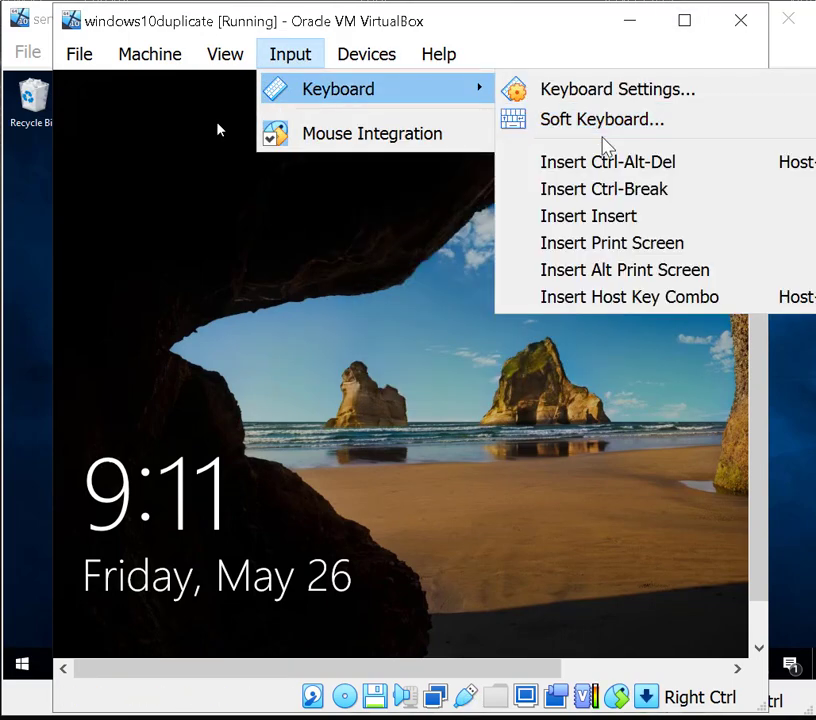
{"action": "left_click", "coordinate": [603, 161]}
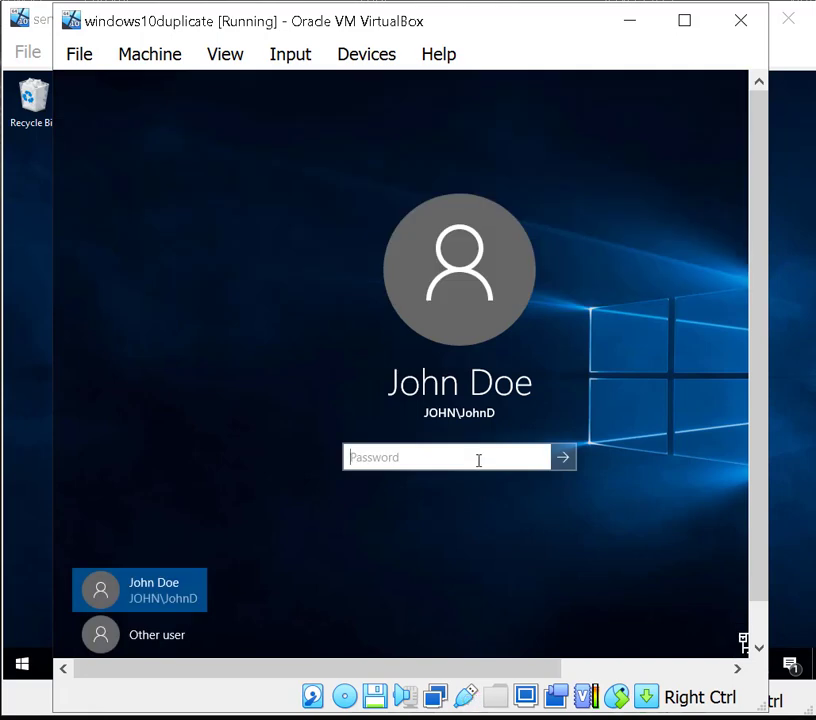
{"action": "key", "text": "Caps_Lock"}
{"action": "type", "text": "•"}
{"action": "key", "text": "Caps_Lock"}
{"action": "type", "text": "•"}
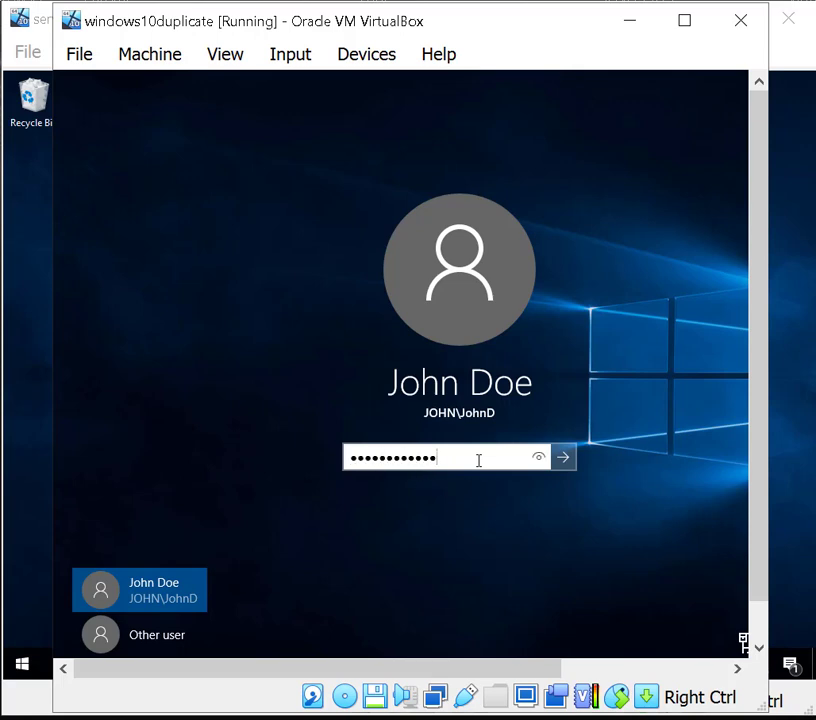
{"action": "key", "text": "Return"}
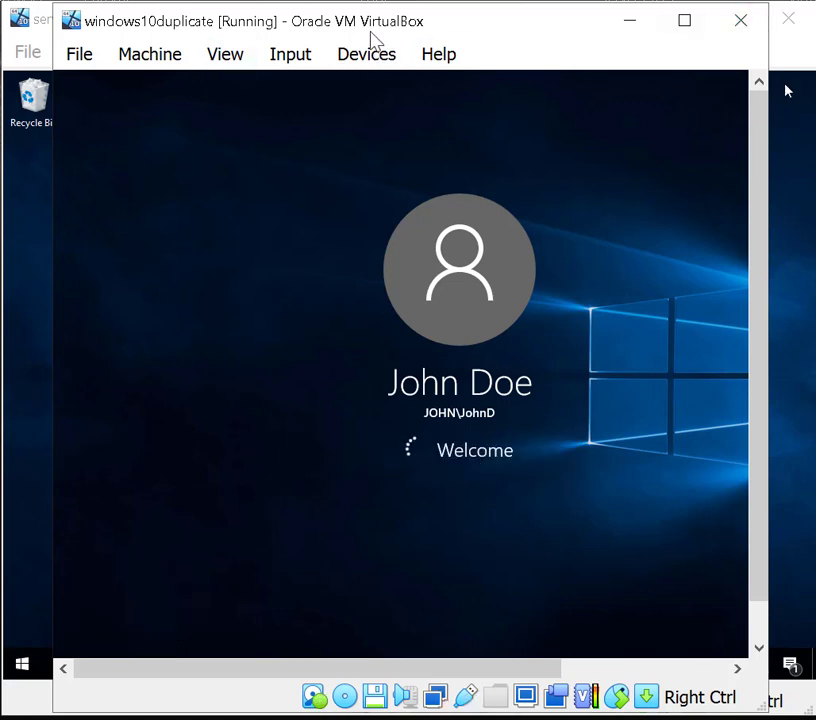
Minimize both virtual machine windows and bring only windows10duplicate back to show its desktop
{"action": "left_click_drag", "start_coordinate": [353, 27], "coordinate": [333, 30]}
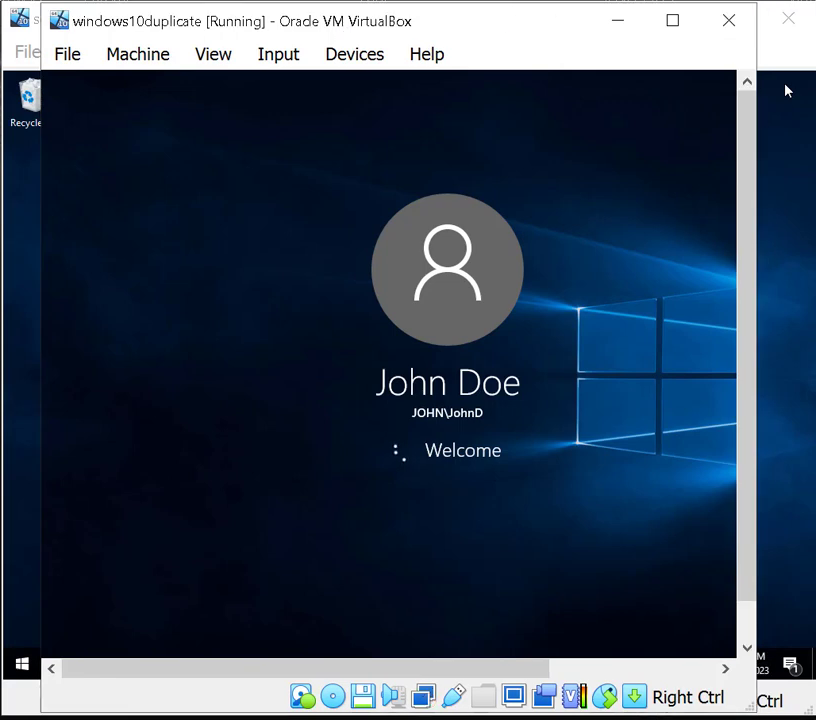
{"action": "left_click", "coordinate": [615, 20]}
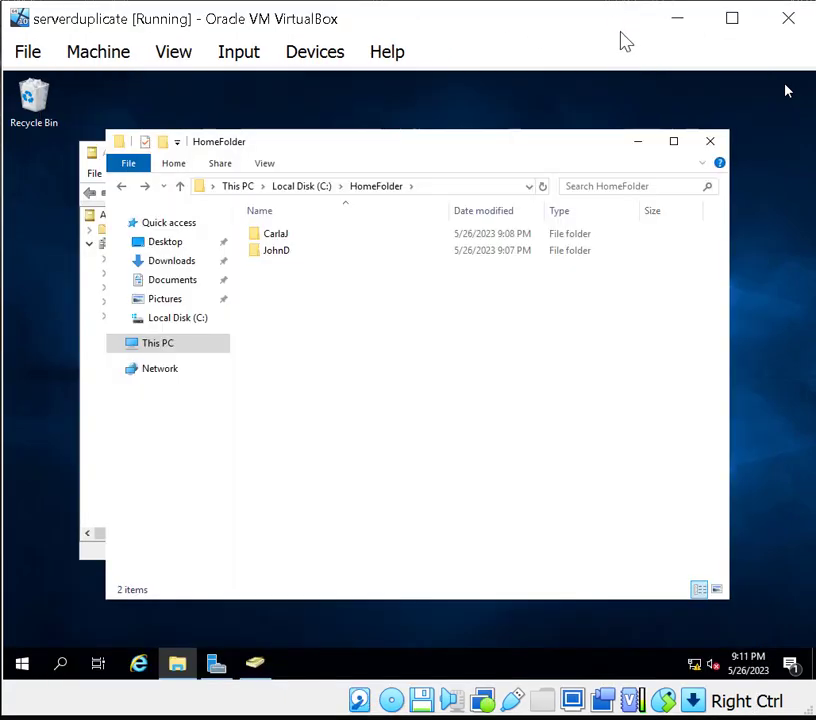
{"action": "left_click", "coordinate": [679, 24]}
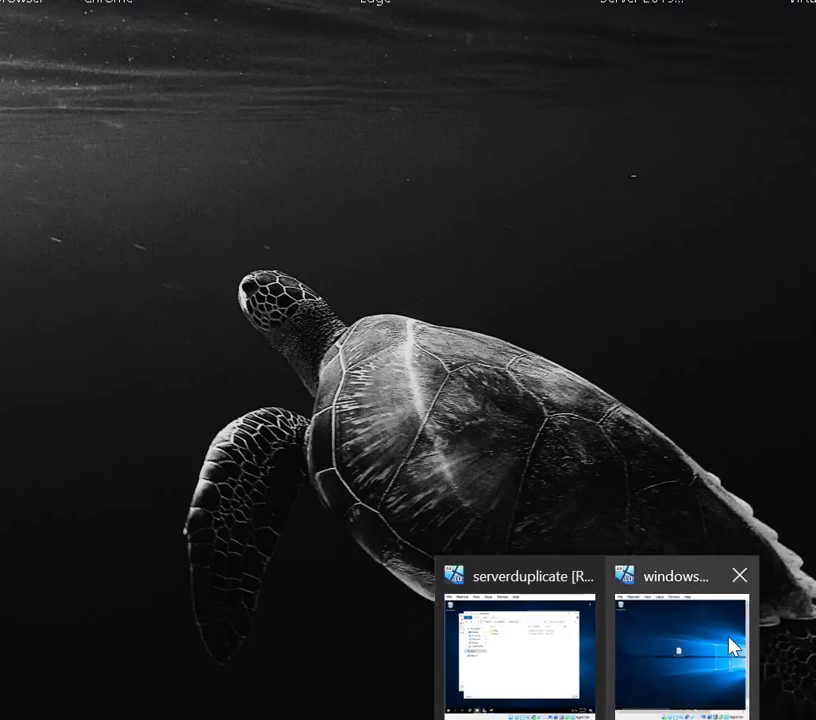
{"action": "left_click", "coordinate": [677, 669]}
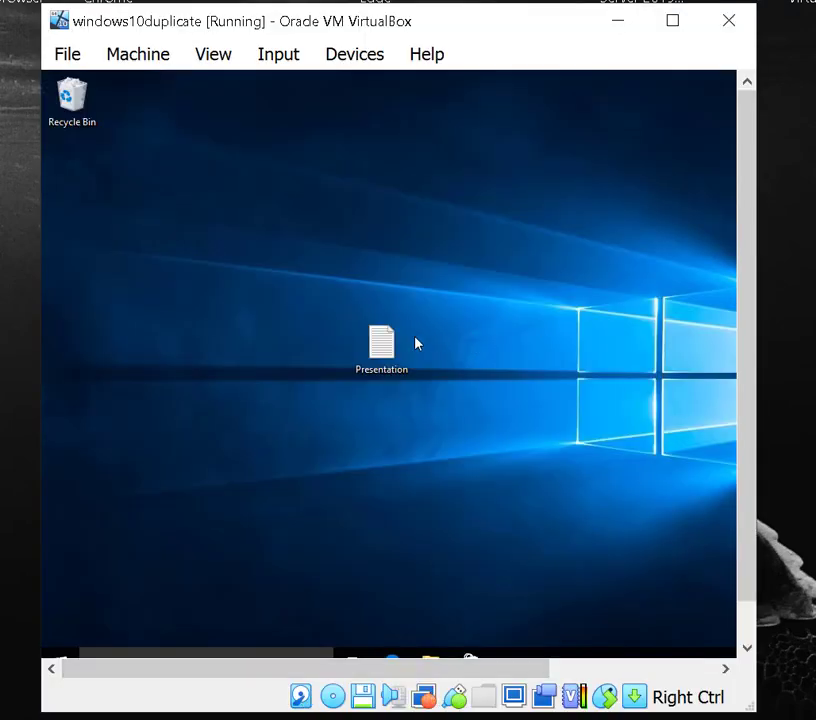
Move the Presentation file on the Windows 10 desktop to the spot beside the Recycle Bin
{"action": "left_click", "coordinate": [406, 377]}
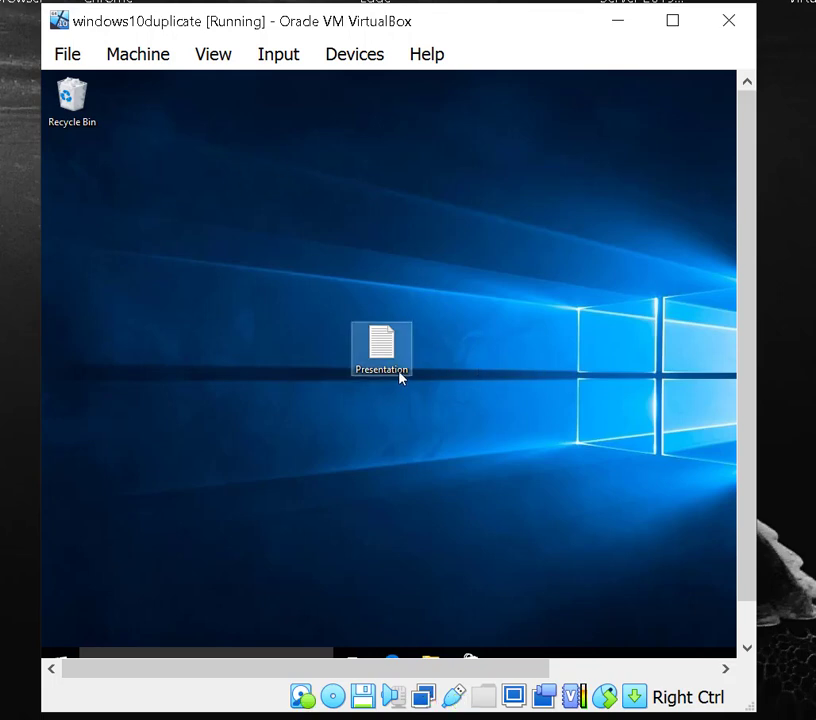
{"action": "left_click_drag", "start_coordinate": [399, 377], "coordinate": [150, 125]}
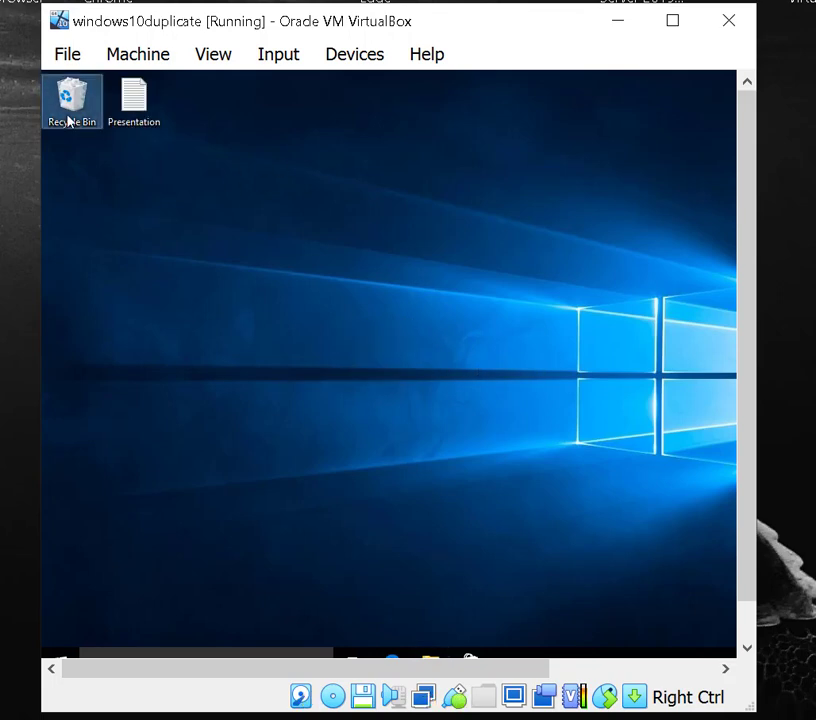
Open the Recycle Bin window and use it to inspect the mapped Z: home drive among the network locations in This PC
{"action": "double_click", "coordinate": [70, 96]}
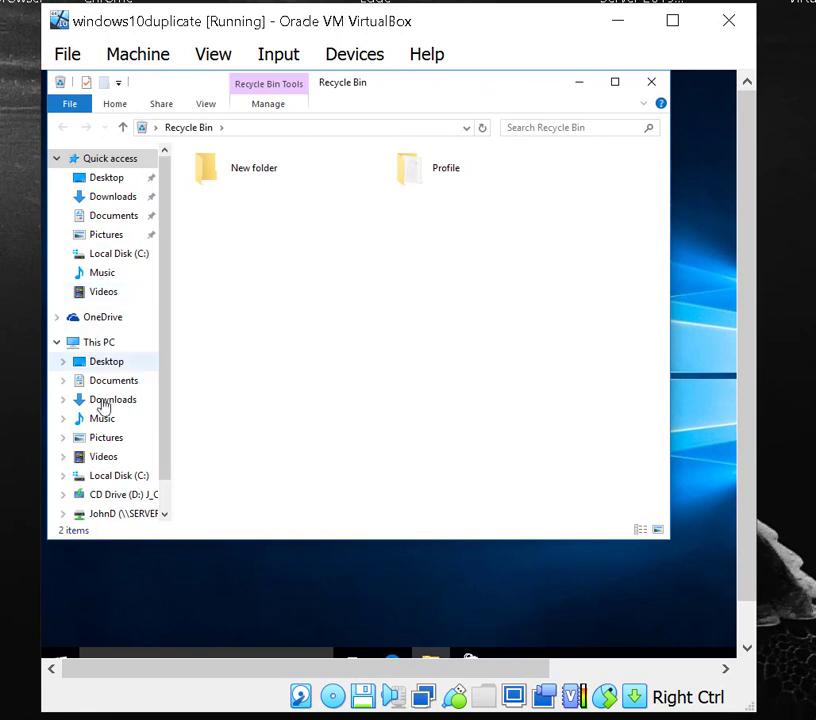
{"action": "left_click", "coordinate": [129, 516]}
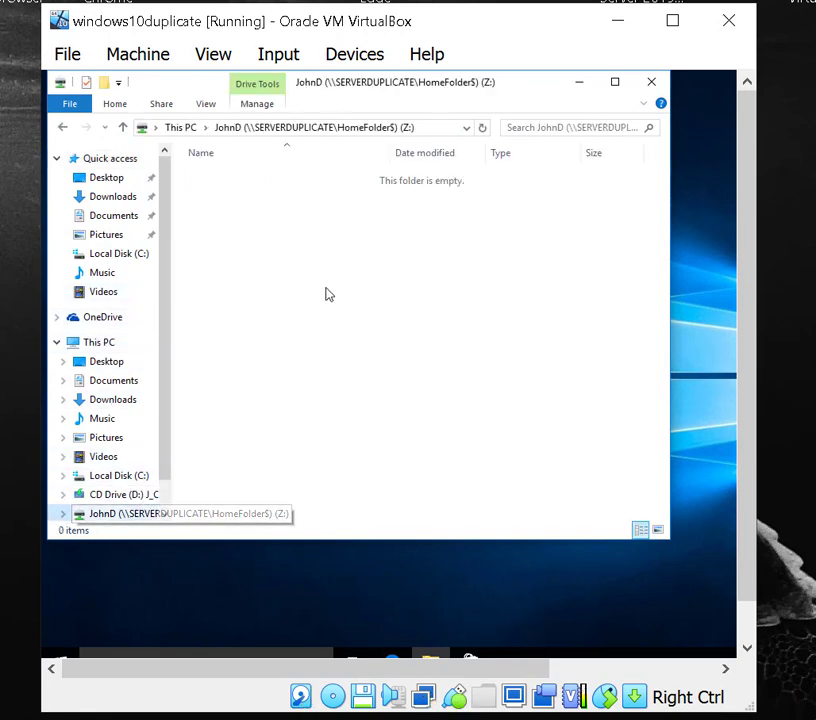
{"action": "left_click", "coordinate": [122, 491]}
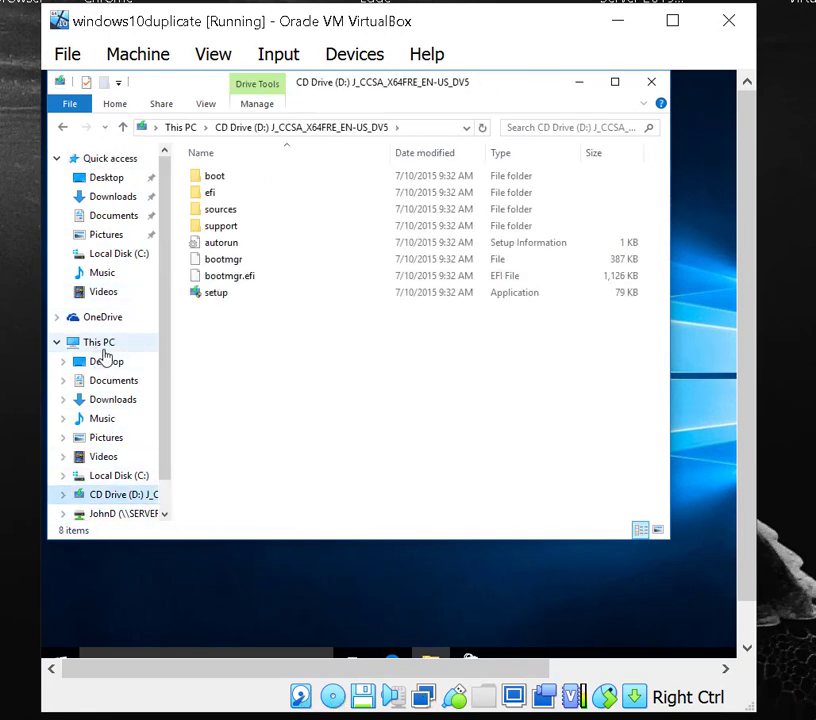
{"action": "left_click", "coordinate": [102, 344]}
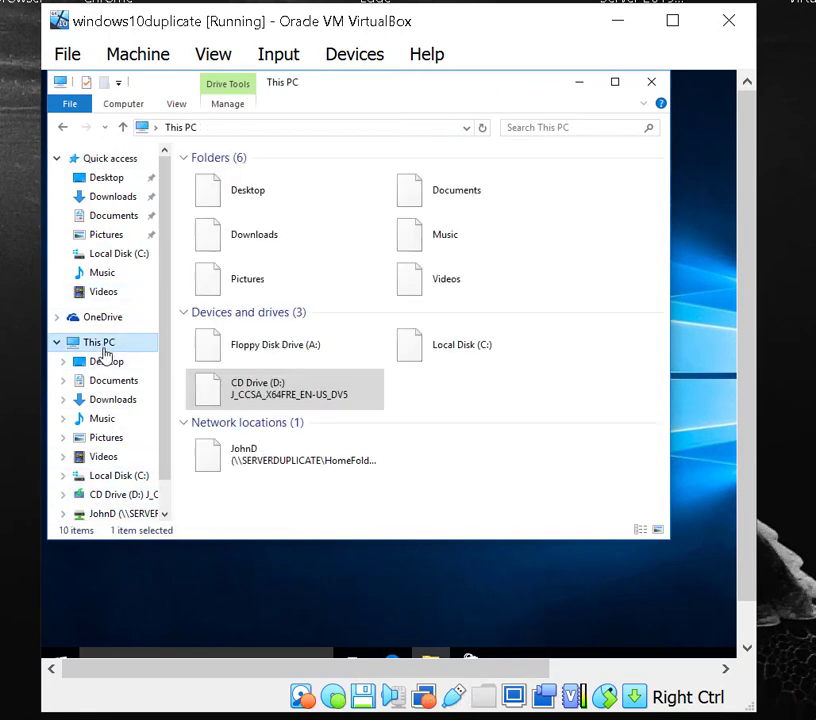
{"action": "left_click", "coordinate": [495, 395]}
{"action": "left_click", "coordinate": [510, 352]}
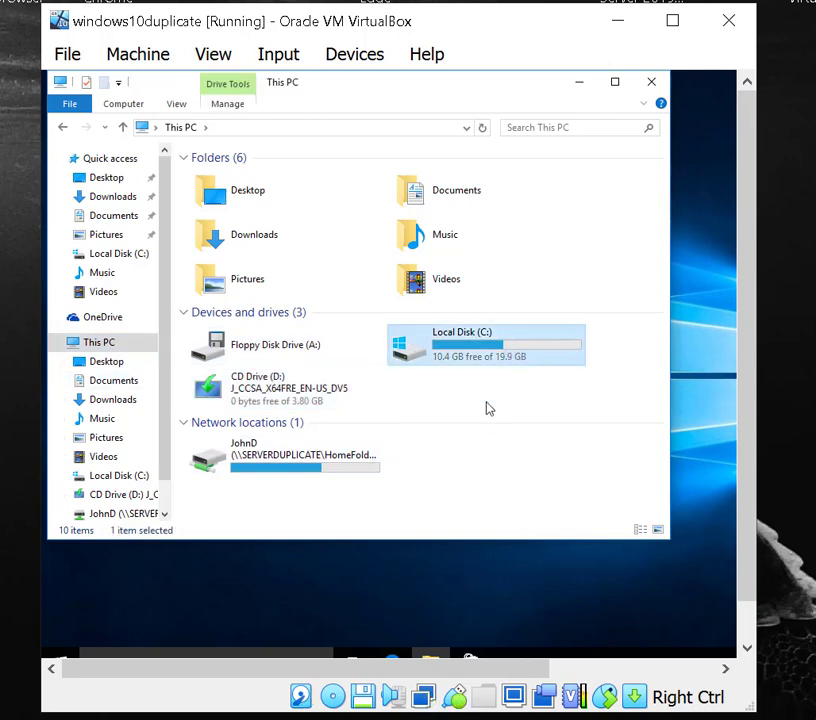
{"action": "left_click", "coordinate": [340, 466]}
{"action": "left_click", "coordinate": [340, 466]}
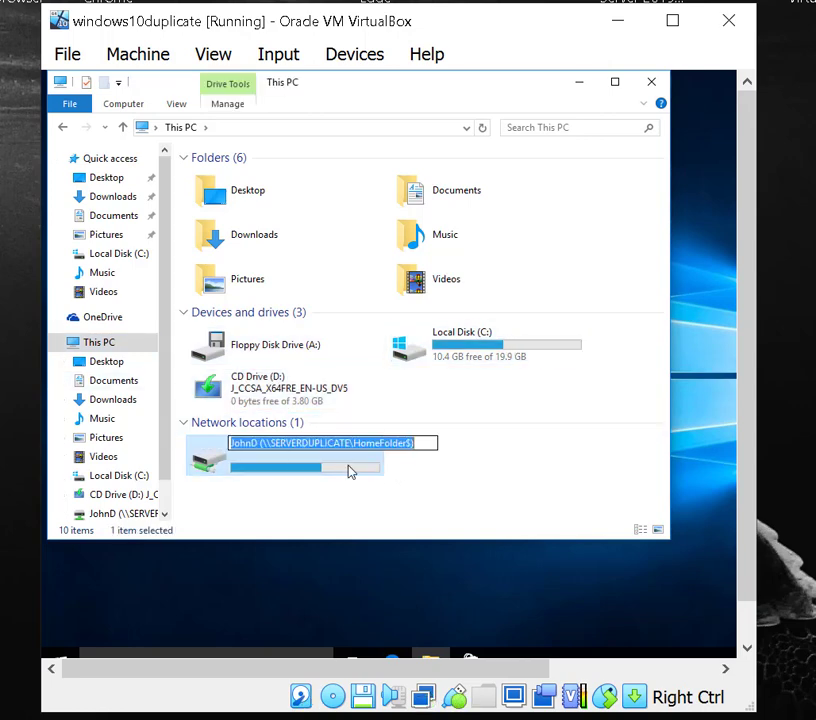
{"action": "left_click", "coordinate": [440, 488]}
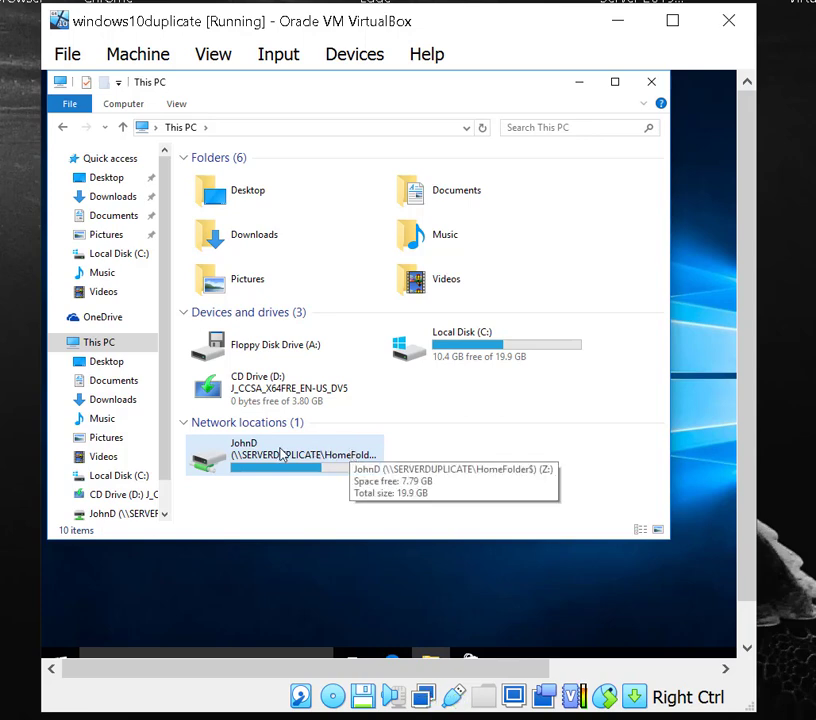
Open the mapped Z: home drive and create a new folder in it named "Folder"
{"action": "double_click", "coordinate": [281, 455]}
{"action": "right_click", "coordinate": [244, 215]}
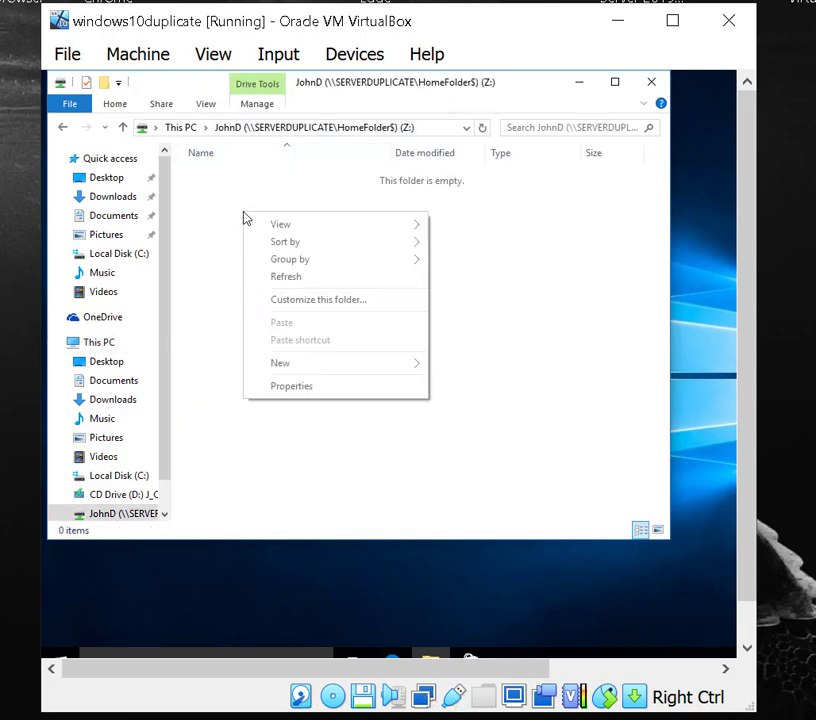
{"action": "mouse_move", "coordinate": [300, 364]}
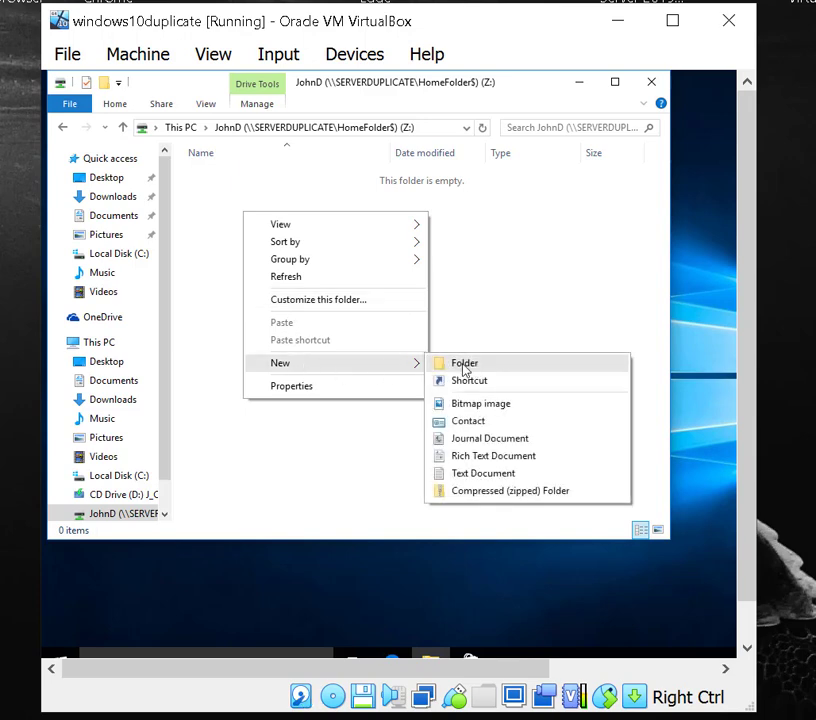
{"action": "left_click", "coordinate": [464, 364]}
{"action": "key", "text": "BackSpace"}
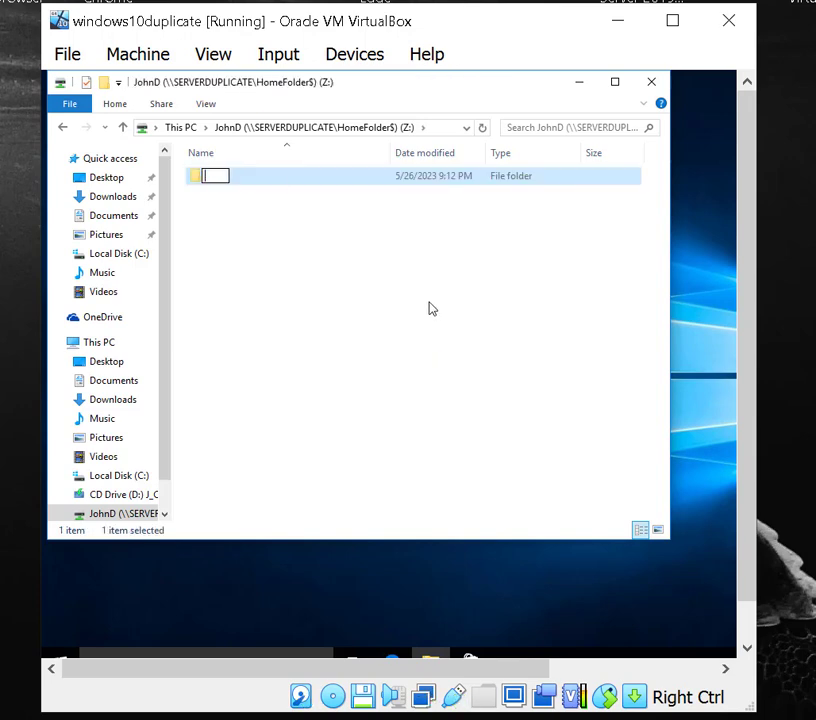
{"action": "type", "text": "Folder"}
{"action": "key", "text": "Return"}
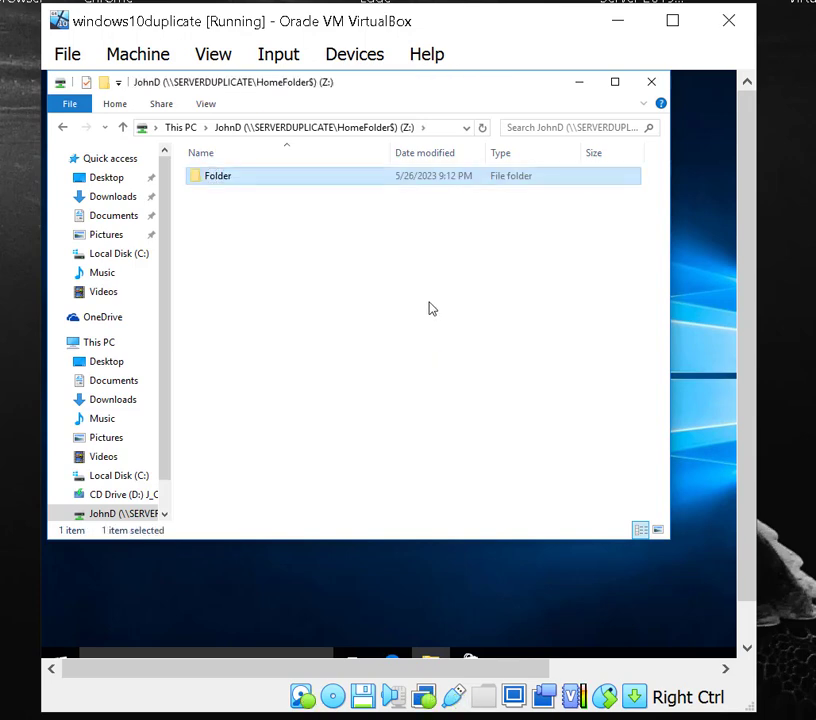
Create a new text document named "Text" in the Z: home drive
{"action": "right_click", "coordinate": [265, 275]}
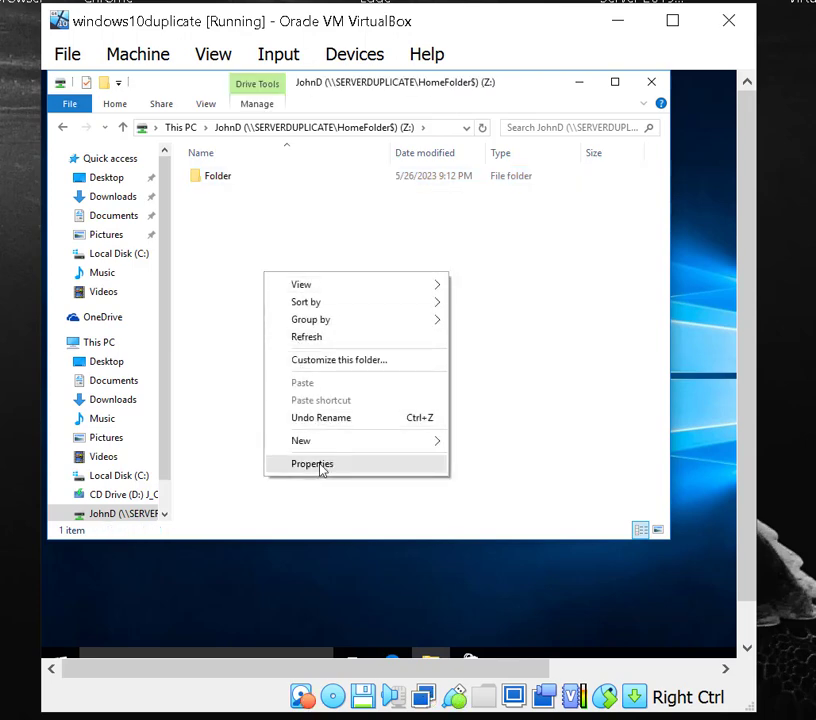
{"action": "mouse_move", "coordinate": [322, 450]}
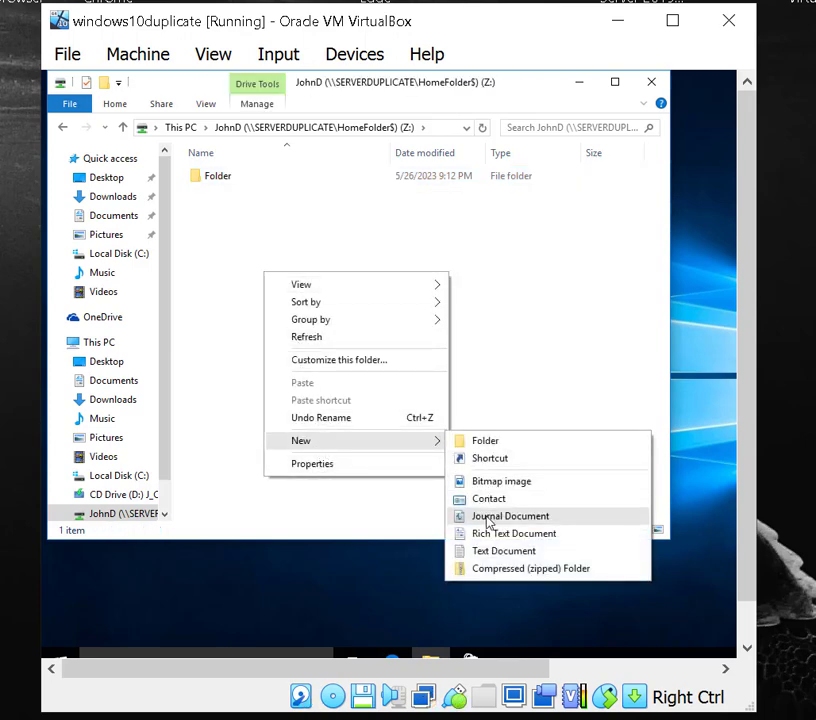
{"action": "left_click", "coordinate": [496, 553]}
{"action": "key", "text": "BackSpace"}
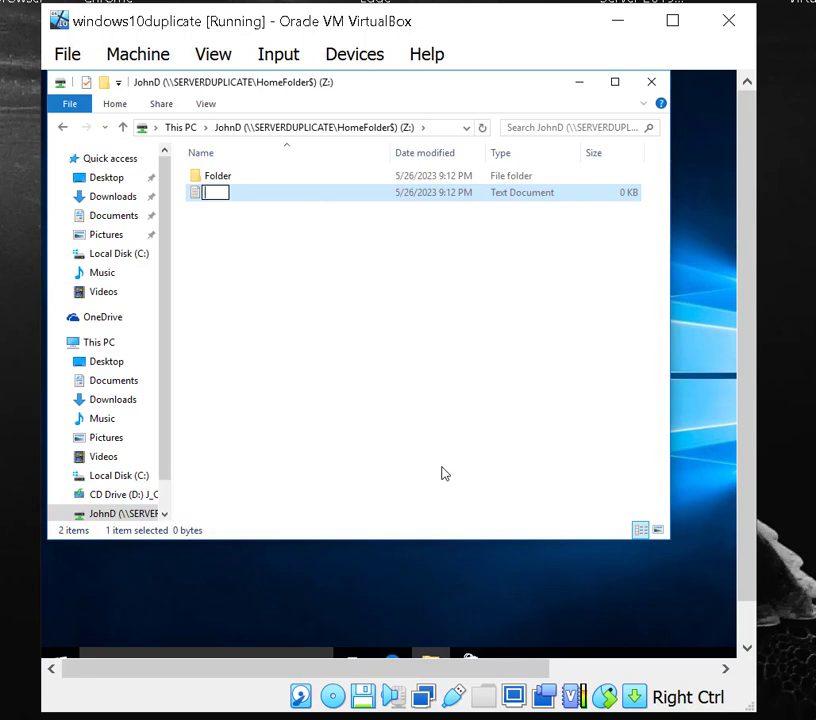
{"action": "type", "text": "Text"}
{"action": "key", "text": "Return"}
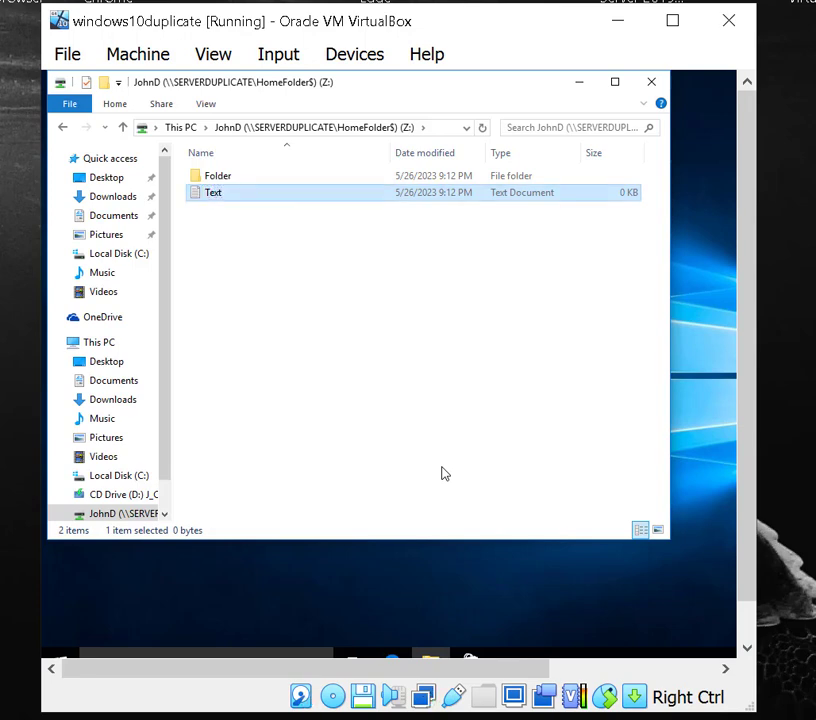
{"action": "left_click", "coordinate": [251, 373]}
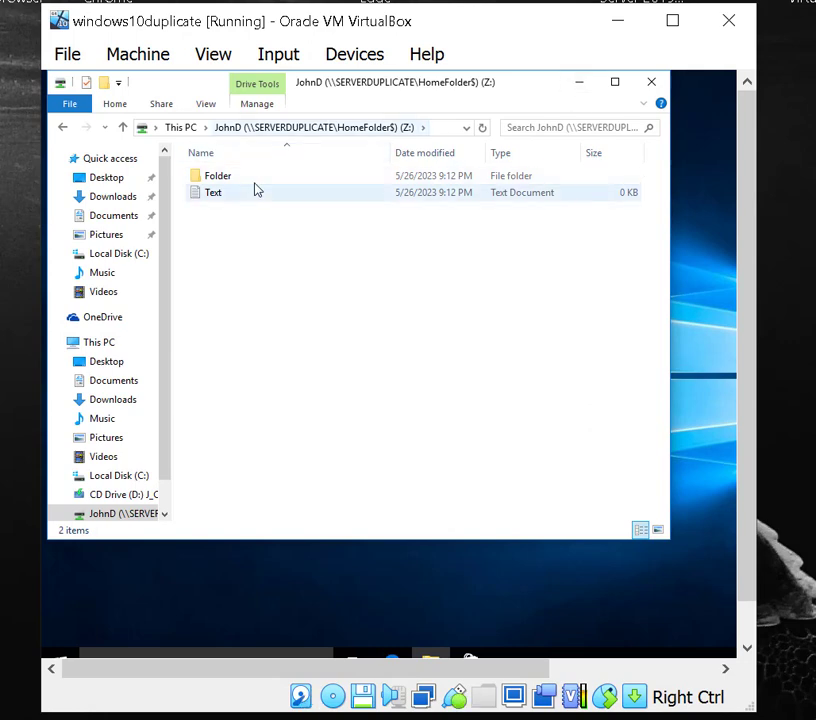
Go back through the visited locations, recheck the contents of the Z: home drive, and return to This PC
{"action": "left_click", "coordinate": [62, 127]}
{"action": "left_click", "coordinate": [67, 129]}
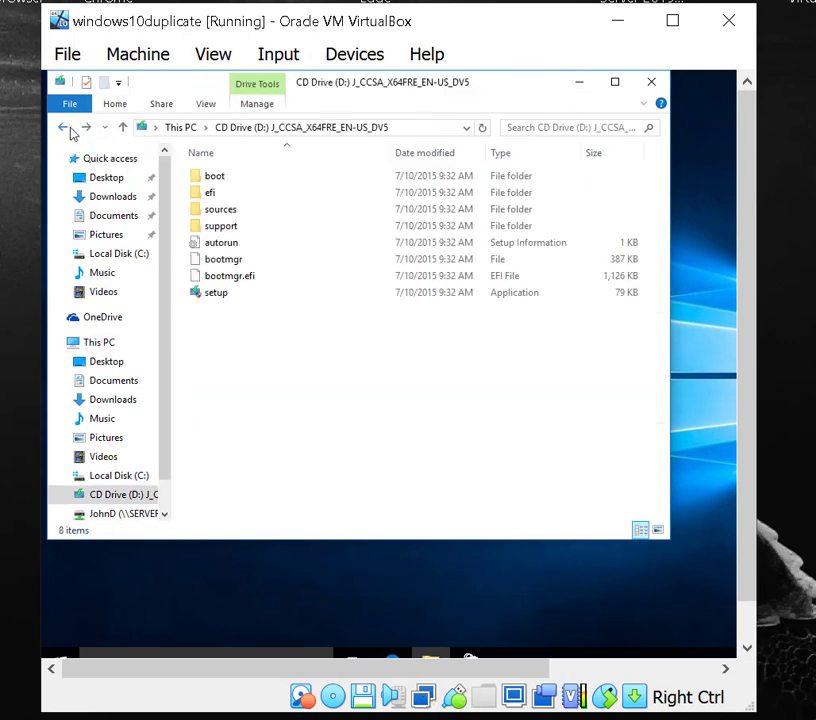
{"action": "left_click", "coordinate": [85, 130]}
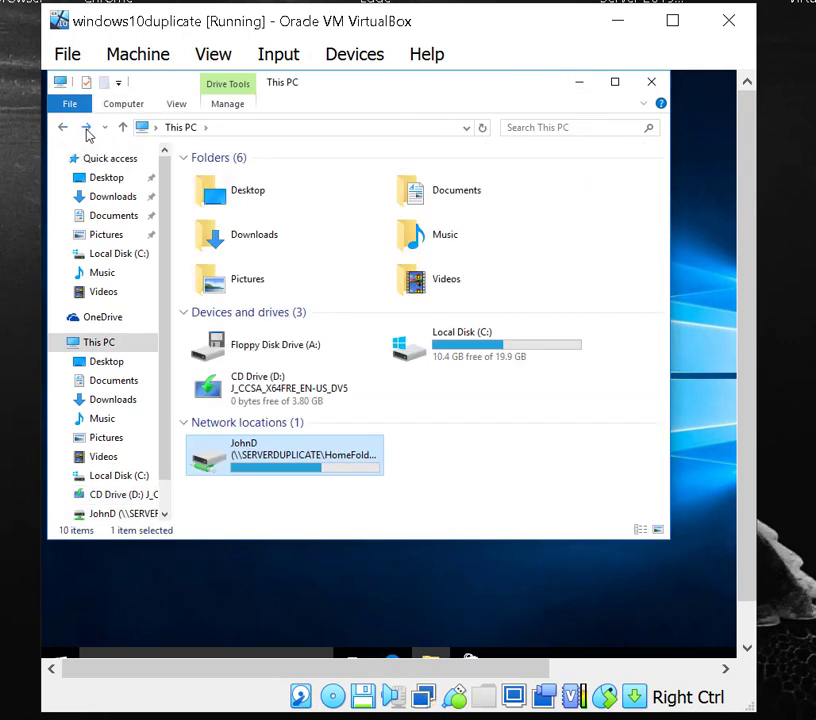
{"action": "left_click", "coordinate": [87, 131]}
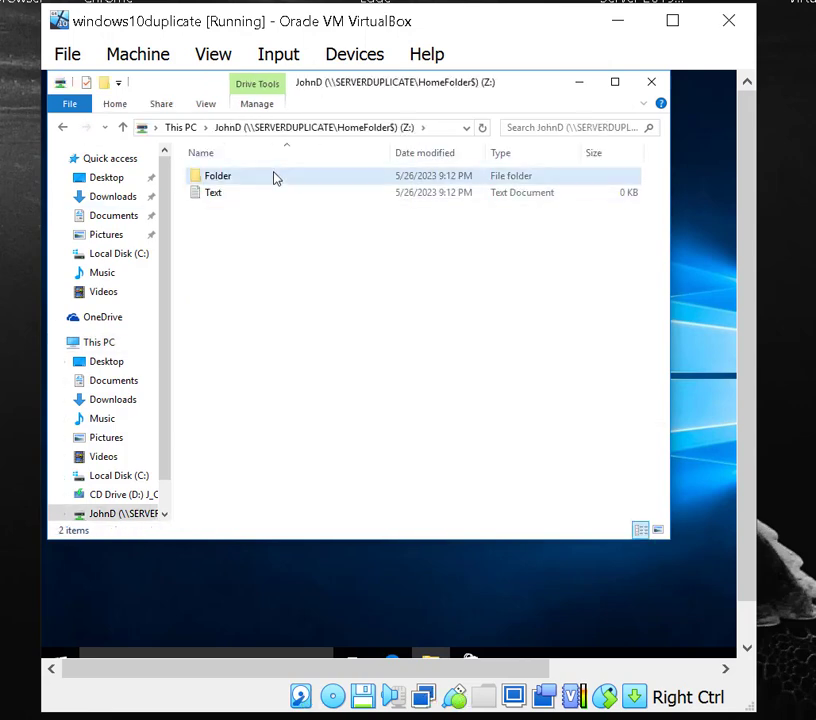
{"action": "left_click", "coordinate": [270, 195]}
{"action": "left_click", "coordinate": [64, 127]}
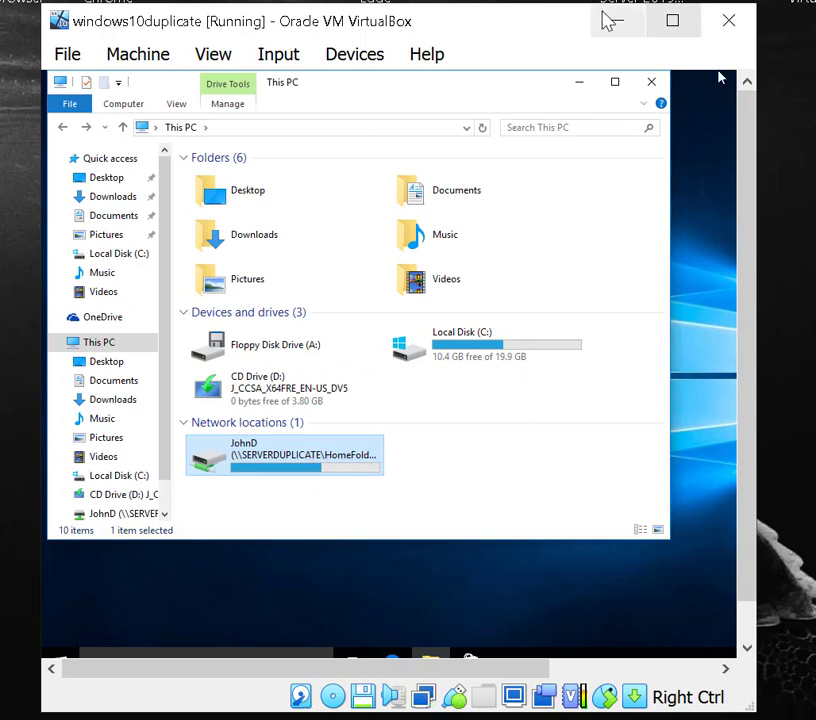
Minimize the Windows 10 client's File Explorer window and switch to the serverduplicate virtual machine
{"action": "left_click", "coordinate": [579, 82]}
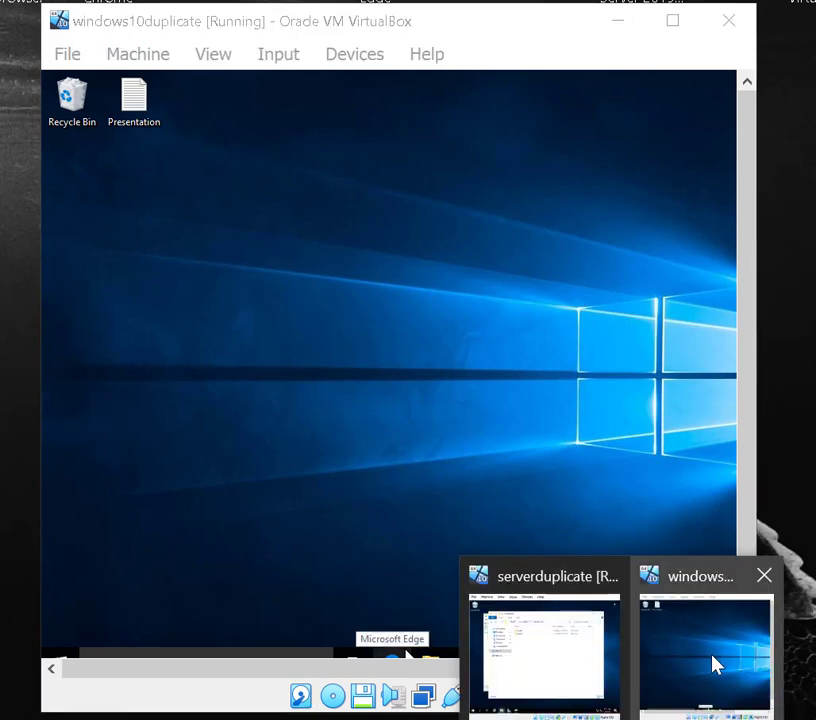
{"action": "left_click", "coordinate": [714, 664]}
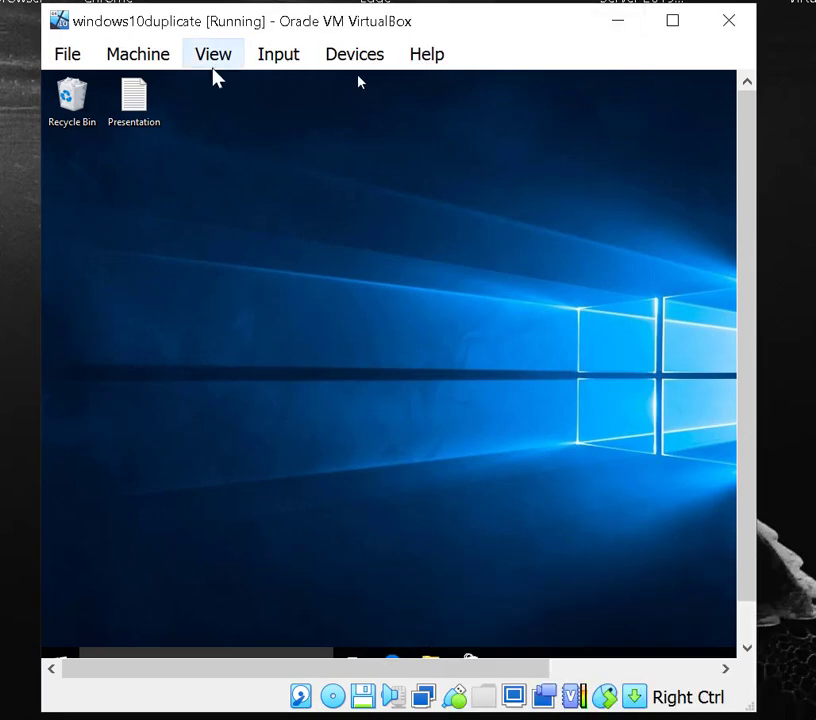
{"action": "mouse_move", "coordinate": [605, 625]}
{"action": "left_click", "coordinate": [587, 668]}
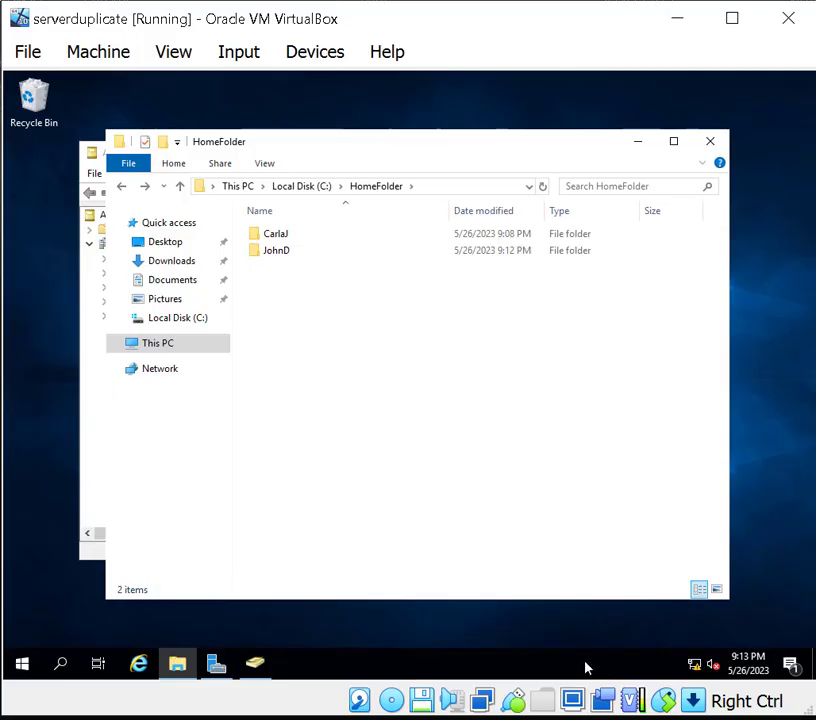
Open the second user's folder inside HomeFolder on the server, view its Text file in Notepad, and close it
{"action": "left_click", "coordinate": [121, 186]}
{"action": "double_click", "coordinate": [308, 235]}
{"action": "double_click", "coordinate": [315, 251]}
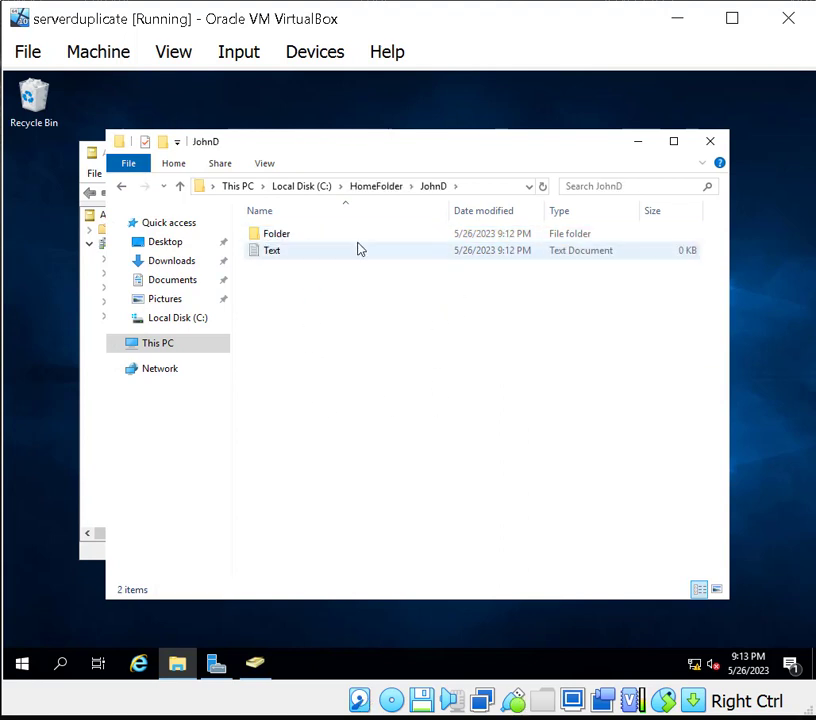
{"action": "left_click", "coordinate": [305, 258]}
{"action": "double_click", "coordinate": [306, 259]}
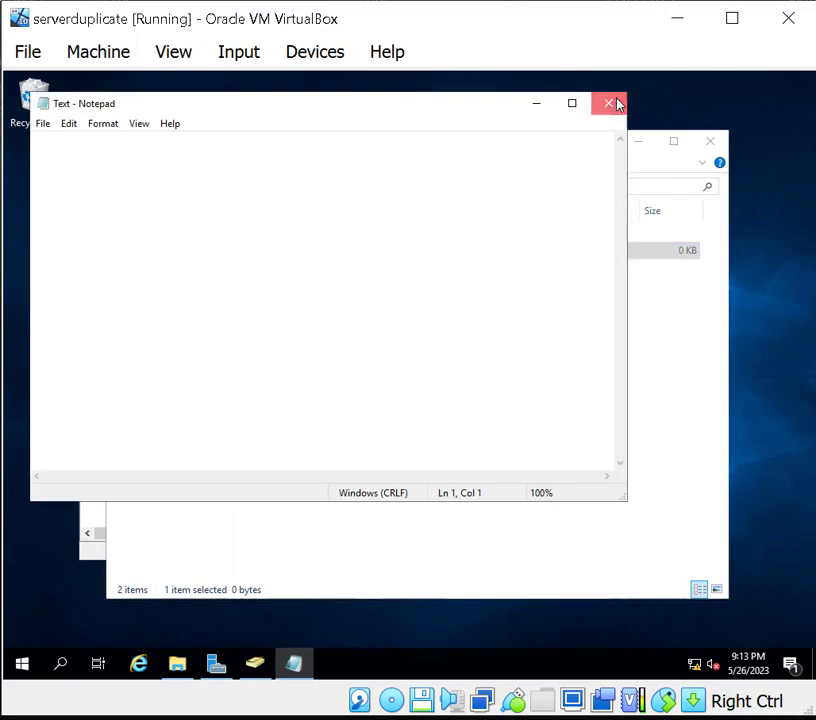
{"action": "left_click", "coordinate": [616, 103]}
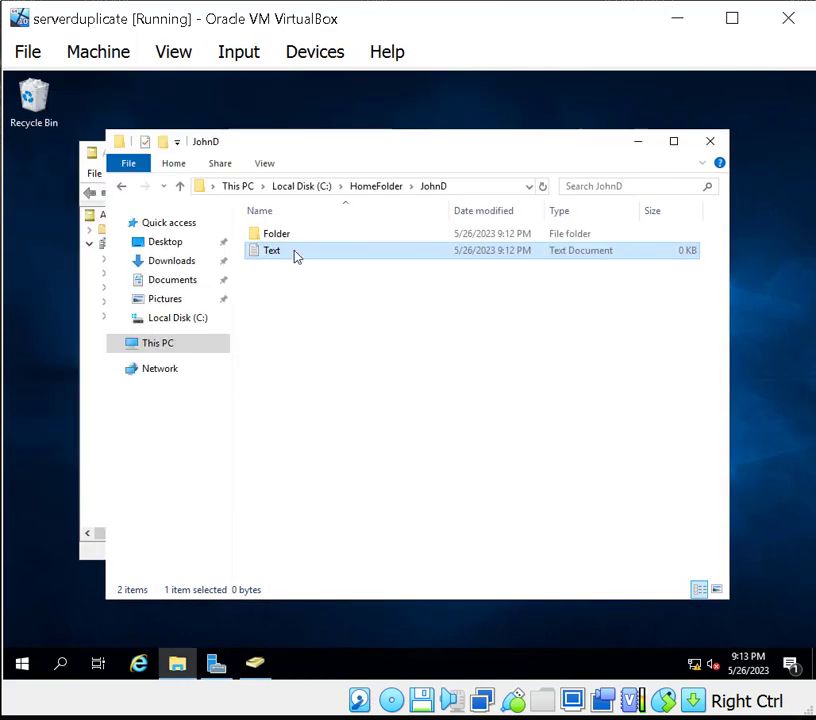
Return to HomeFolder and reposition its window so part of the Active Directory window behind it shows
{"action": "left_click", "coordinate": [121, 187]}
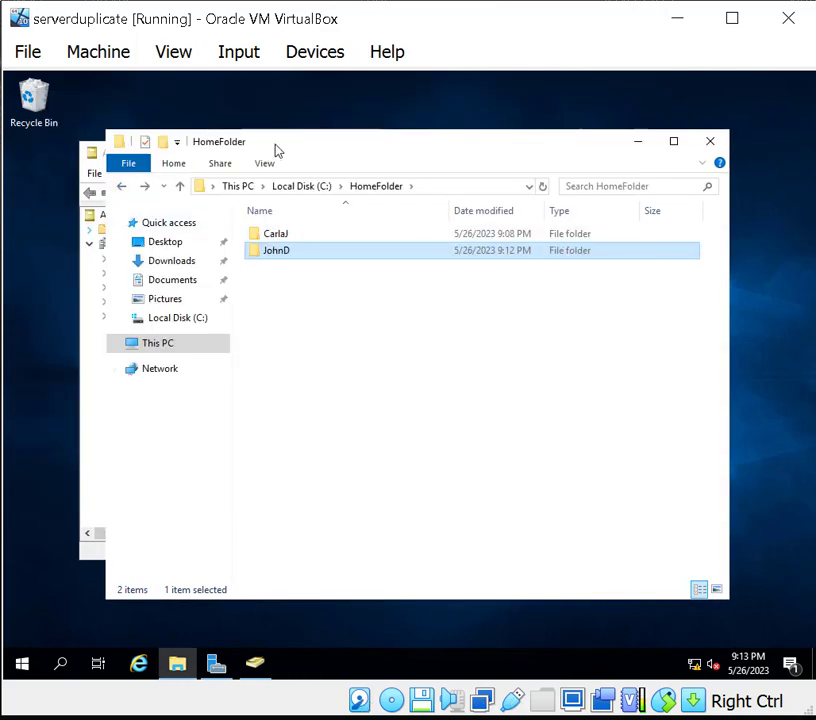
{"action": "left_click_drag", "start_coordinate": [278, 150], "coordinate": [342, 161]}
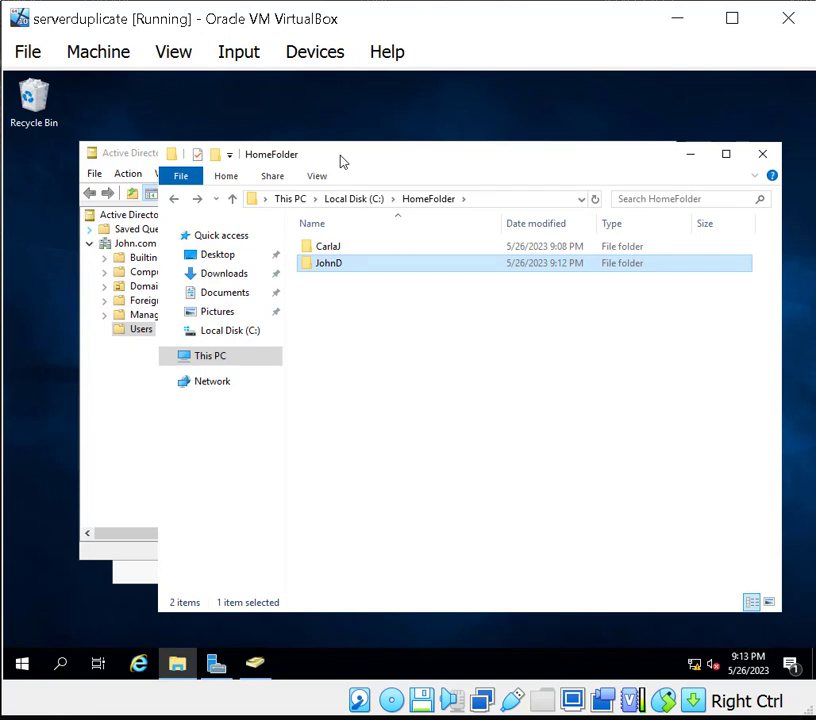
{"action": "left_click_drag", "start_coordinate": [342, 161], "coordinate": [317, 158]}
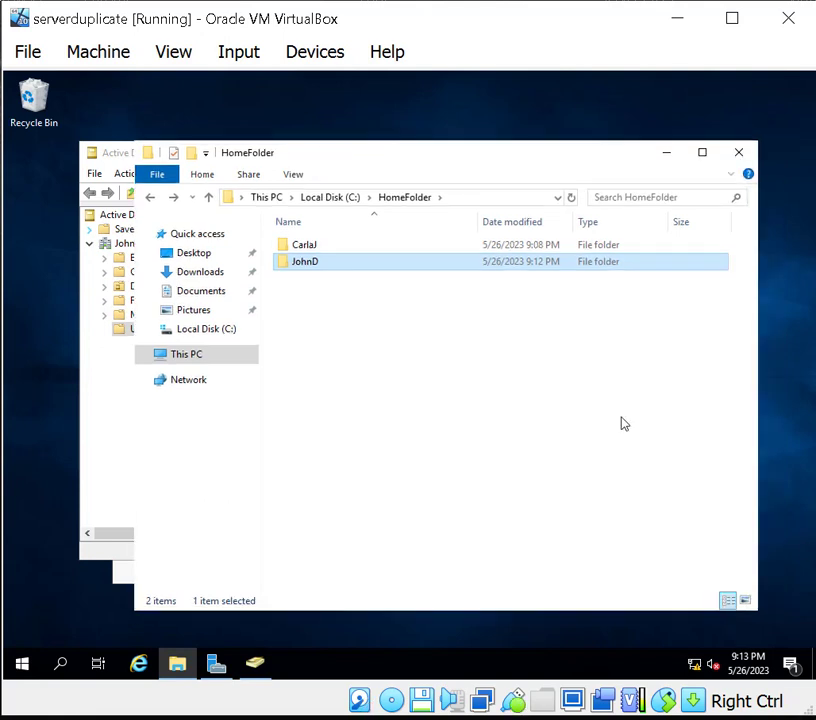